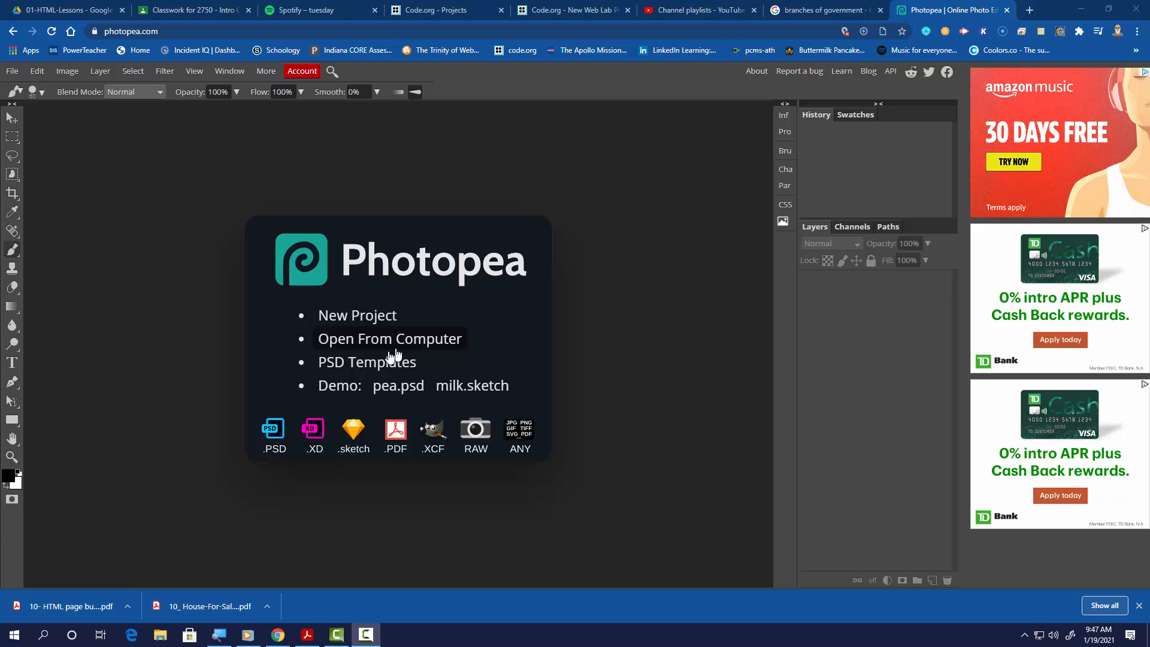
- Open the file 12-layer-masks.psd from the 12-layer_masks folder on the computer
click(140, 32)
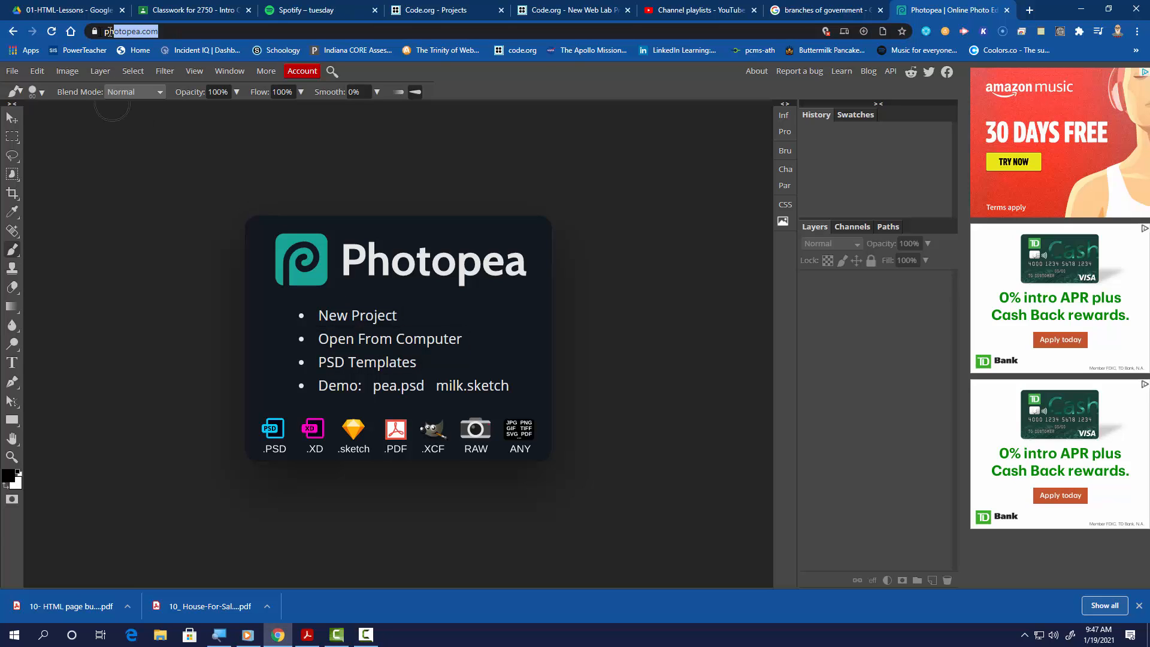
click(374, 340)
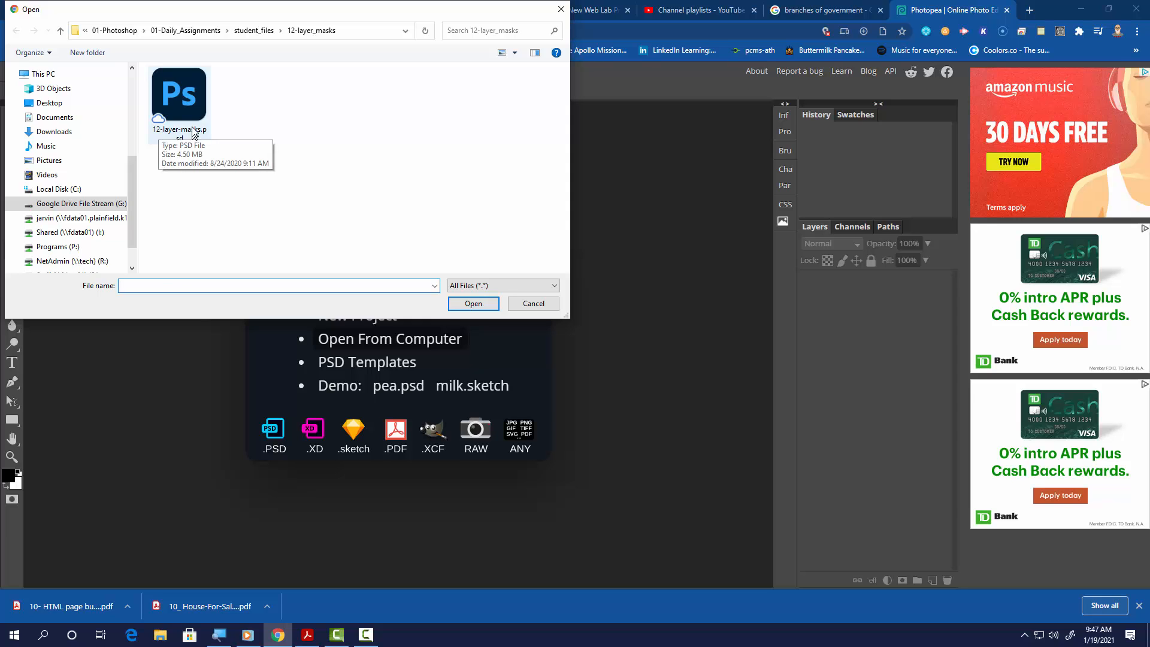
click(186, 98)
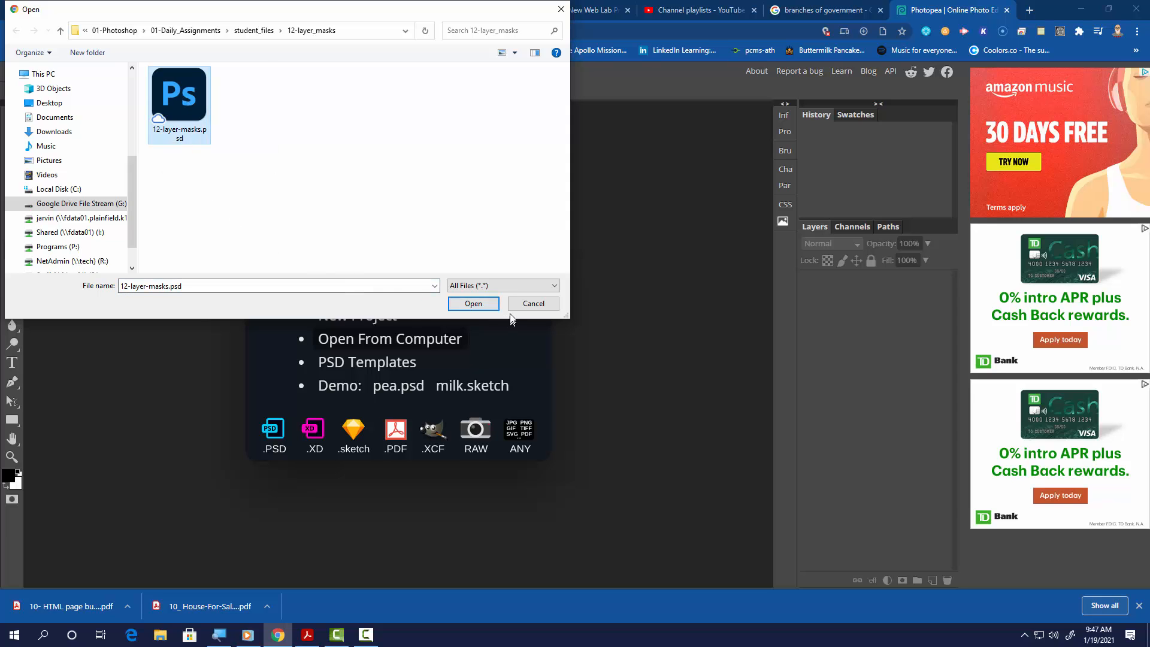
click(473, 304)
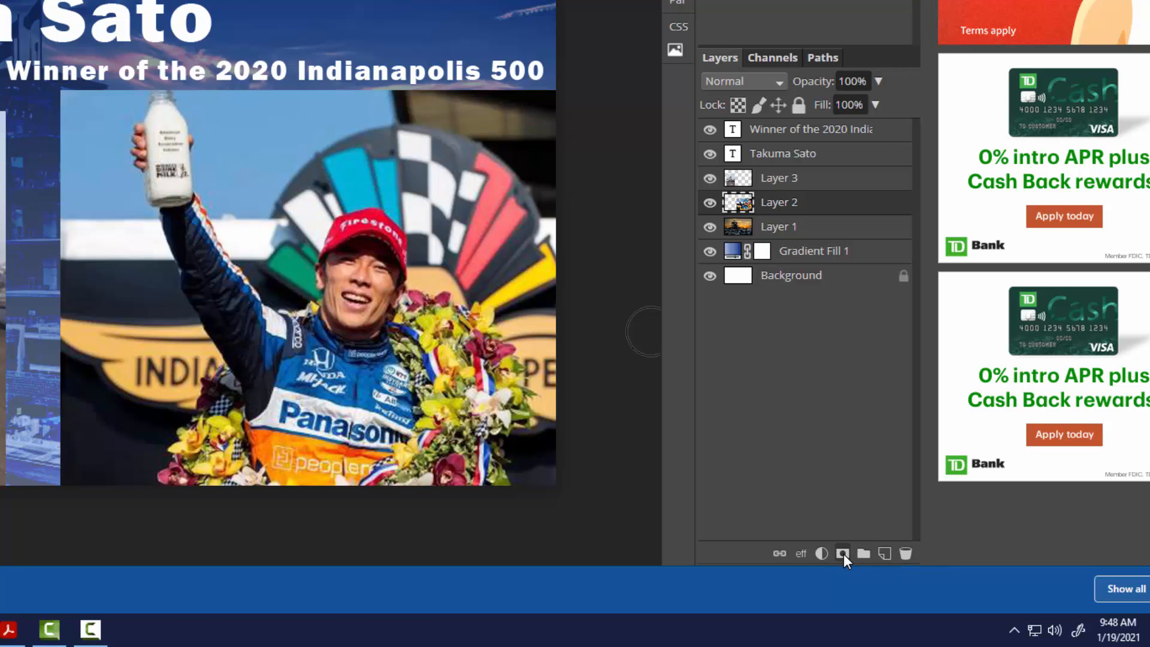
- Add a layer mask to Layer 2 and set up the Brush tool with black (000000) as the foreground colour
click(843, 553)
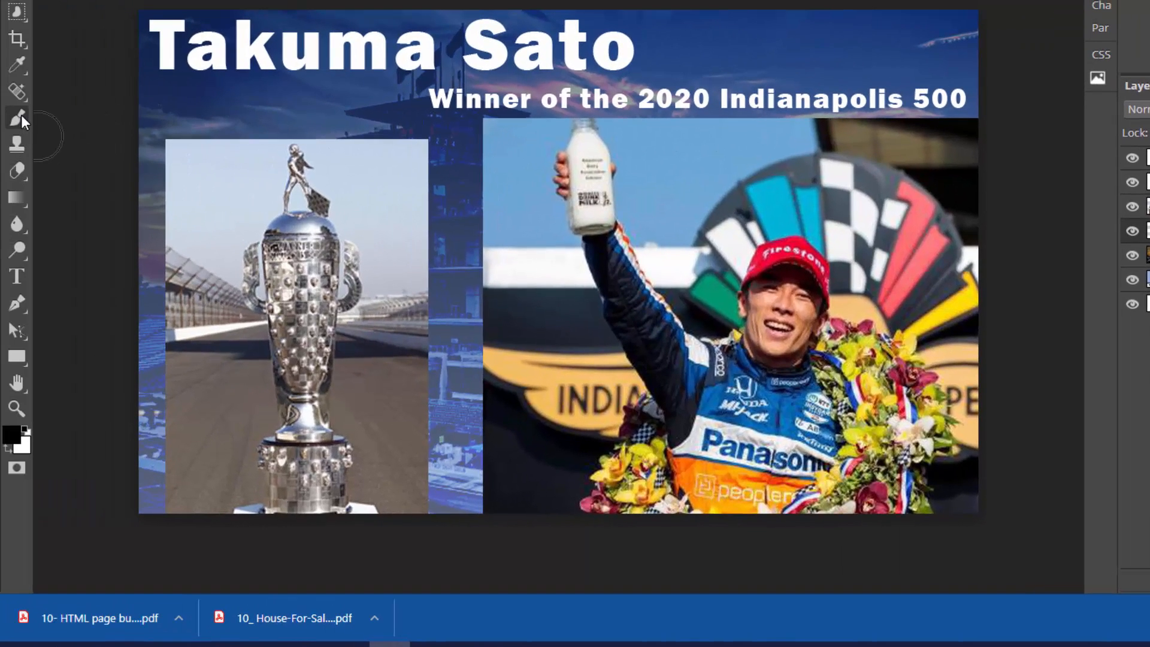
right_click(21, 118)
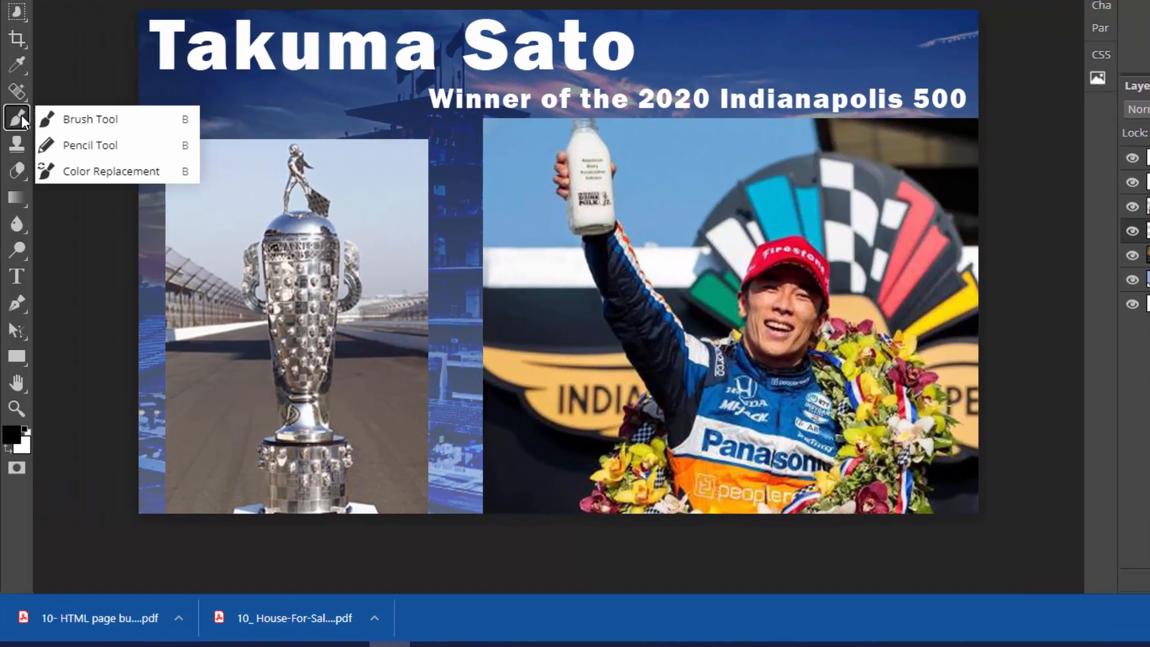
click(53, 122)
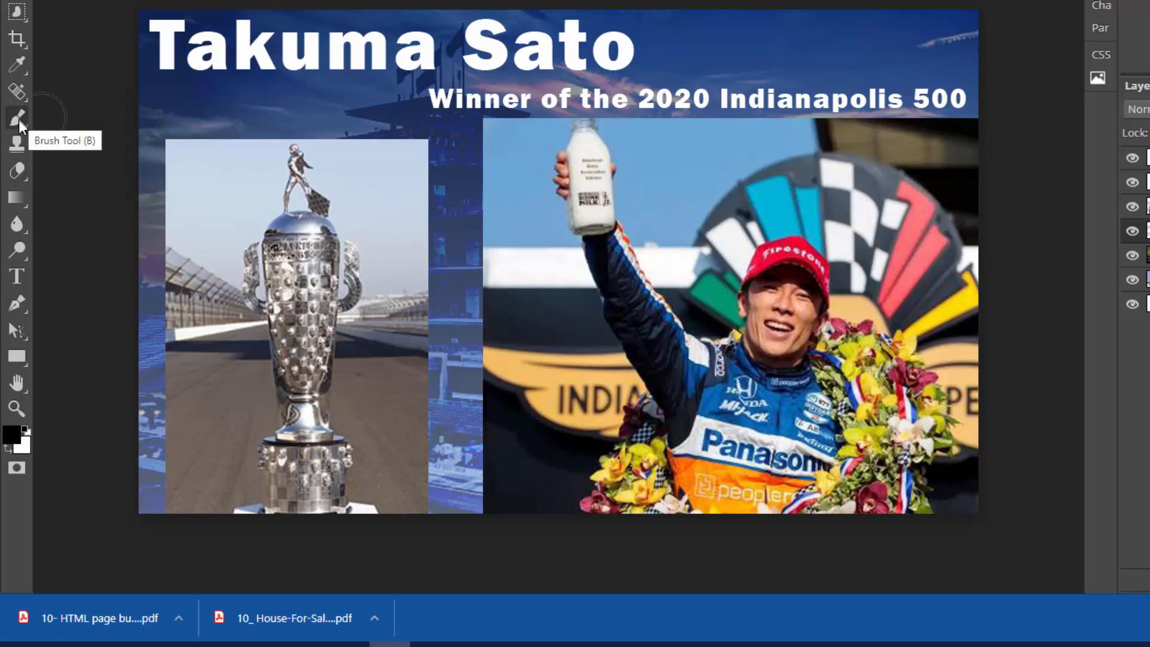
click(15, 442)
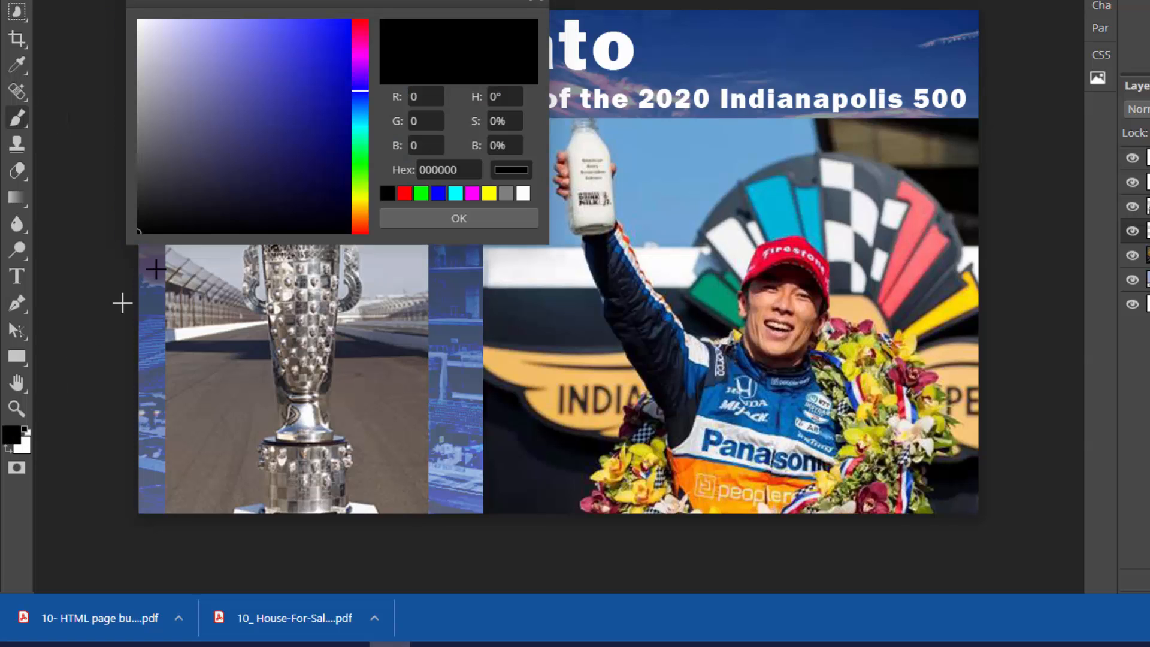
mouse_move(185, 219)
mouse_down()
mouse_move(129, 233)
mouse_move(124, 245)
mouse_move(124, 187)
mouse_move(107, 258)
mouse_move(125, 253)
mouse_up()
drag(170, 219, 123, 244)
click(397, 217)
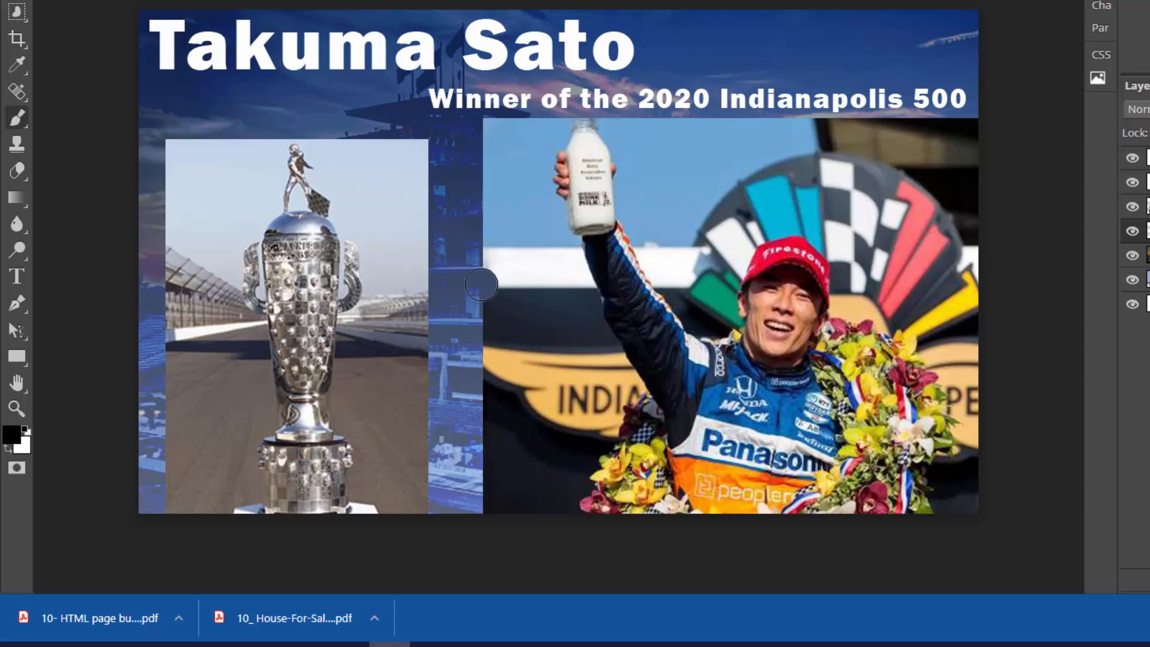
- Paint black on Layer 2's mask to roughly hide the photo background around the driver, enlarging the brush for the wide areas
mouse_move(482, 286)
mouse_down()
mouse_move(495, 520)
mouse_move(498, 185)
mouse_move(509, 194)
mouse_move(518, 528)
mouse_move(527, 441)
mouse_move(515, 175)
mouse_move(511, 124)
mouse_move(490, 119)
mouse_move(488, 130)
mouse_move(495, 204)
mouse_move(536, 111)
mouse_move(525, 190)
mouse_move(542, 524)
mouse_move(546, 262)
mouse_move(566, 332)
mouse_move(565, 443)
mouse_move(547, 521)
mouse_move(536, 503)
mouse_move(540, 317)
mouse_move(519, 233)
mouse_move(538, 206)
mouse_move(578, 378)
mouse_move(570, 425)
mouse_move(539, 436)
mouse_up()
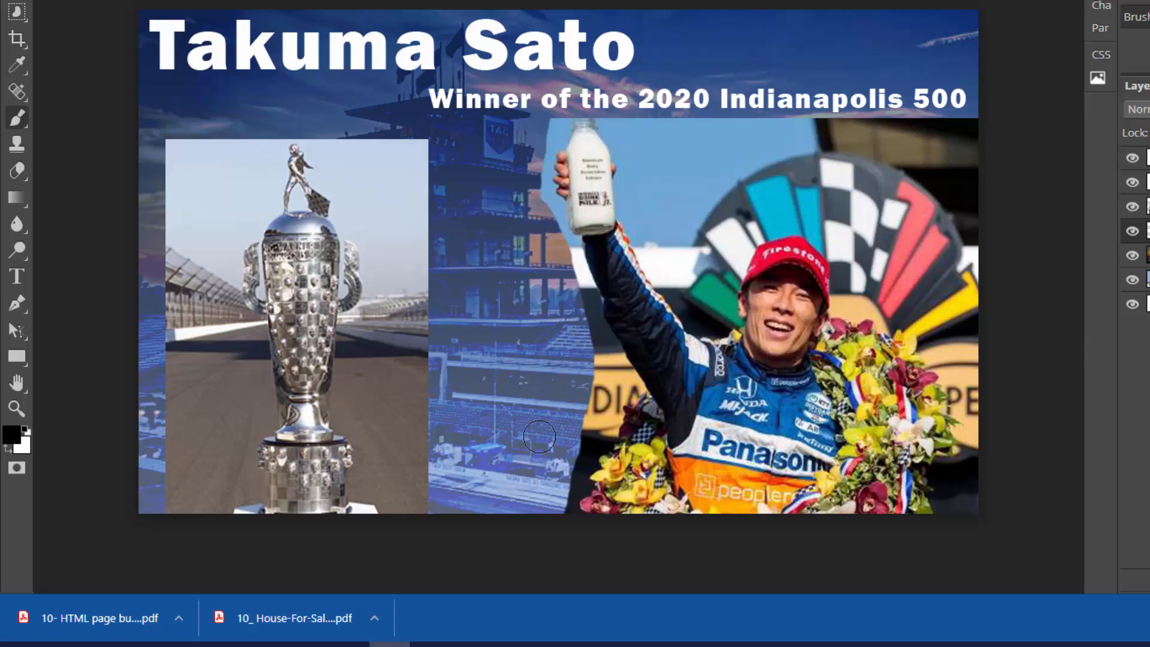
mouse_move(718, 147)
mouse_down()
mouse_move(710, 185)
mouse_move(715, 172)
mouse_up()
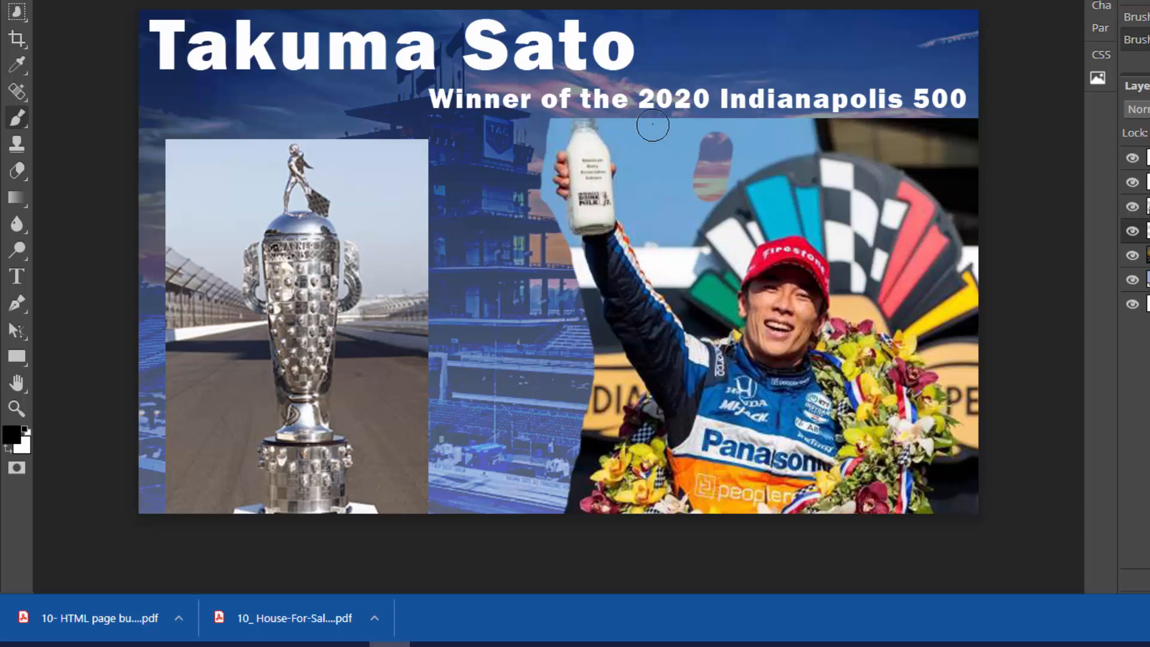
mouse_move(653, 125)
mouse_down()
mouse_move(660, 153)
mouse_move(679, 115)
mouse_move(673, 153)
mouse_move(724, 144)
mouse_move(689, 151)
mouse_move(737, 133)
mouse_up()
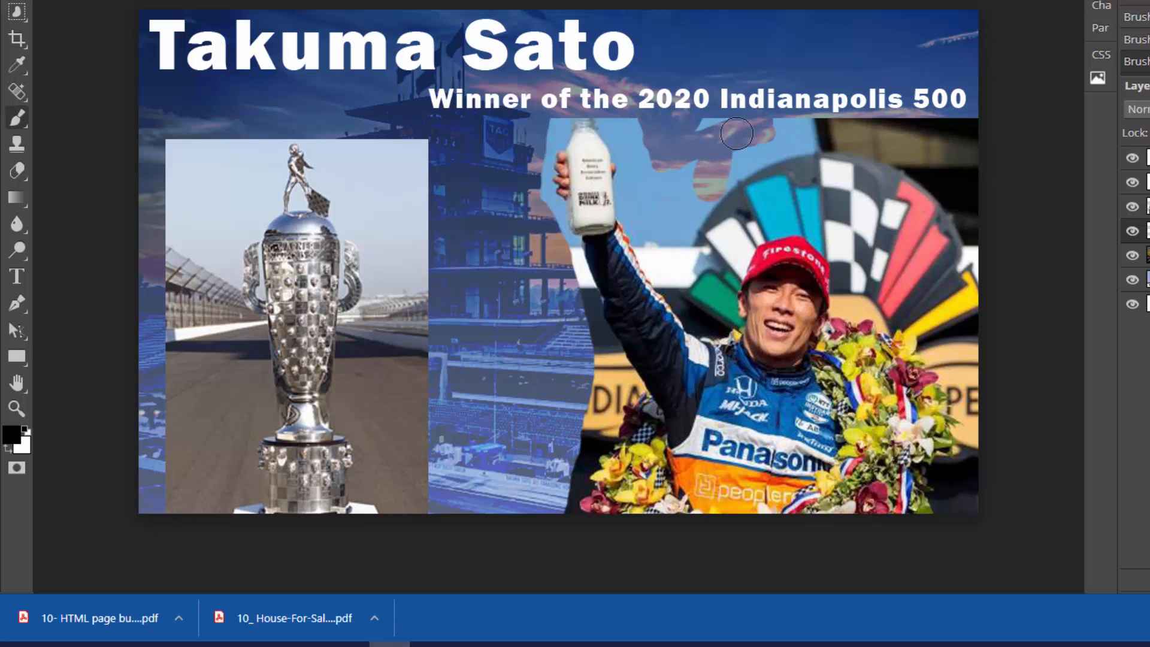
mouse_move(767, 179)
mouse_down()
mouse_move(818, 156)
mouse_move(787, 188)
mouse_move(930, 151)
mouse_move(850, 161)
mouse_up()
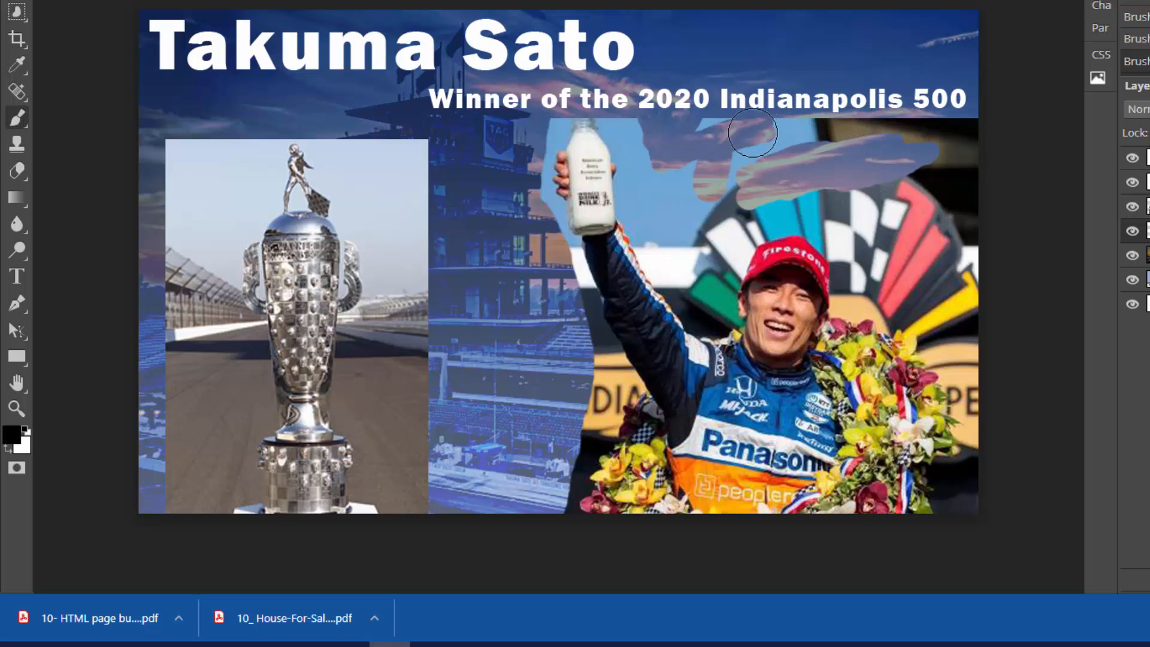
mouse_move(754, 133)
mouse_down()
mouse_move(705, 130)
mouse_move(935, 141)
mouse_move(989, 175)
mouse_move(976, 218)
mouse_move(947, 215)
mouse_move(979, 332)
mouse_move(868, 178)
mouse_move(807, 158)
mouse_move(727, 164)
mouse_move(689, 214)
mouse_move(677, 148)
mouse_move(640, 95)
mouse_move(697, 250)
mouse_move(747, 206)
mouse_move(822, 191)
mouse_move(864, 202)
mouse_move(990, 348)
mouse_move(1001, 494)
mouse_move(1022, 480)
mouse_up()
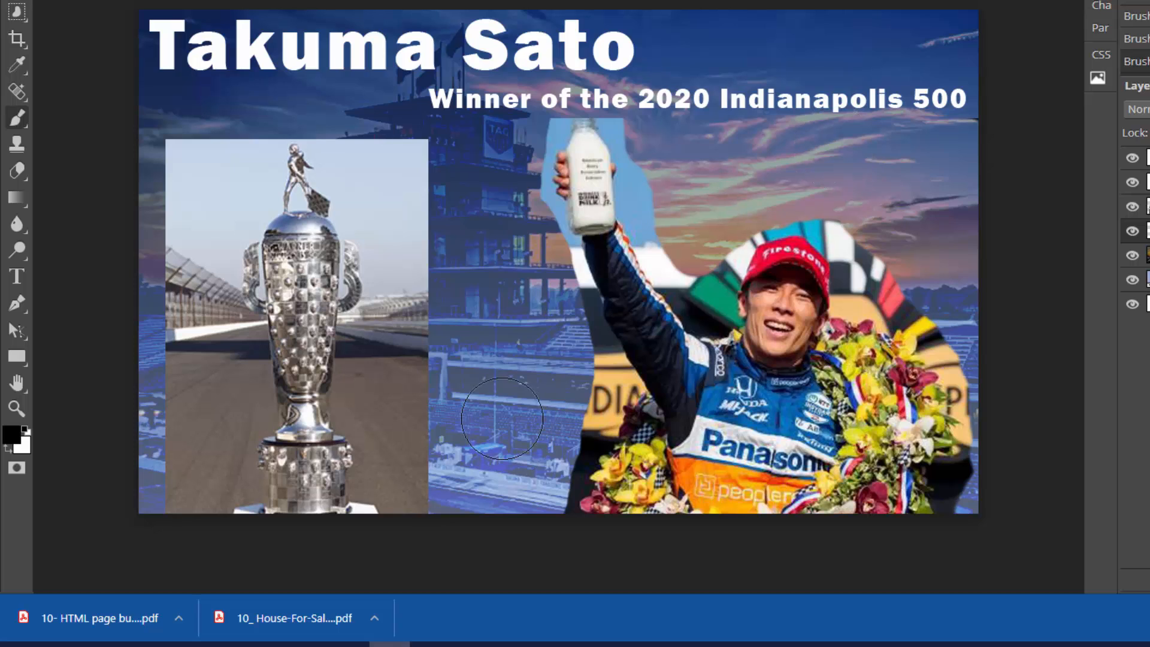
mouse_move(502, 418)
mouse_down()
mouse_move(559, 370)
mouse_move(578, 380)
mouse_move(525, 525)
mouse_up()
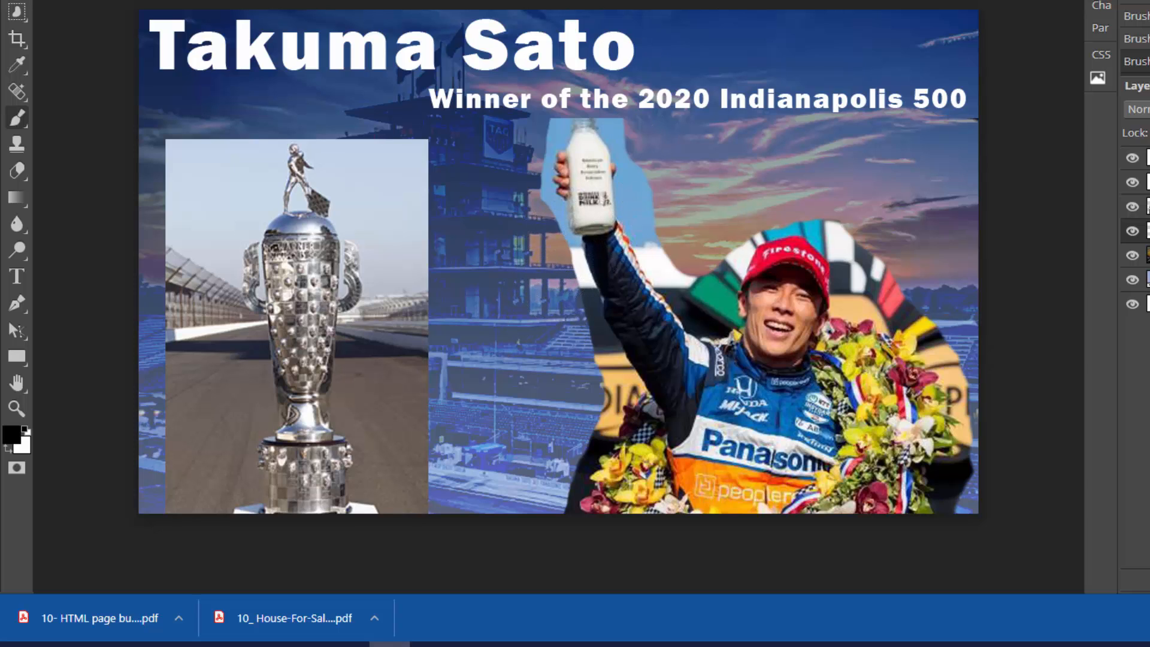
- Mask out the background along the outer edge of the driver's raised arm and the bottle with a smaller brush
click(271, 0)
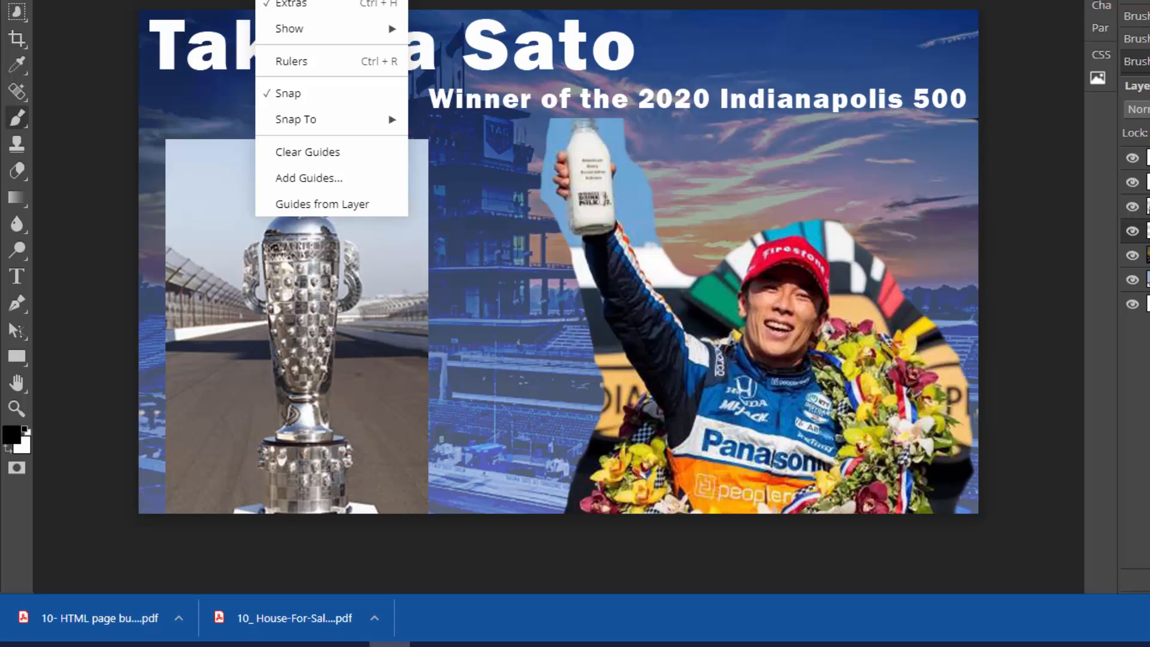
key(ctrl+plus)
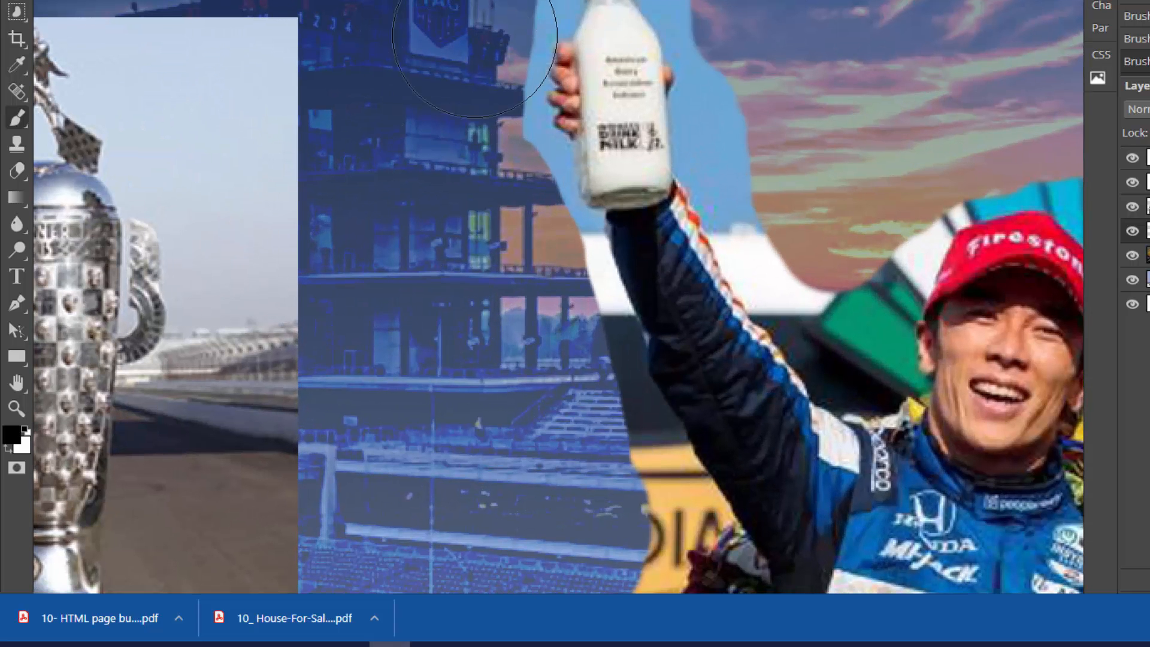
key(bracketleft)
key(bracketleft)
key(bracketleft)
key(bracketleft)
mouse_move(550, 3)
mouse_down()
mouse_move(521, 66)
mouse_move(527, 120)
mouse_move(605, 312)
mouse_move(606, 294)
mouse_move(615, 366)
mouse_up()
mouse_move(606, 314)
mouse_down()
mouse_move(633, 417)
mouse_move(610, 335)
mouse_move(679, 487)
mouse_move(671, 426)
mouse_move(672, 472)
mouse_move(628, 439)
mouse_move(623, 450)
mouse_move(648, 432)
mouse_move(734, 562)
mouse_move(740, 609)
mouse_move(702, 560)
mouse_move(685, 578)
mouse_move(657, 538)
mouse_move(648, 570)
mouse_move(651, 498)
mouse_up()
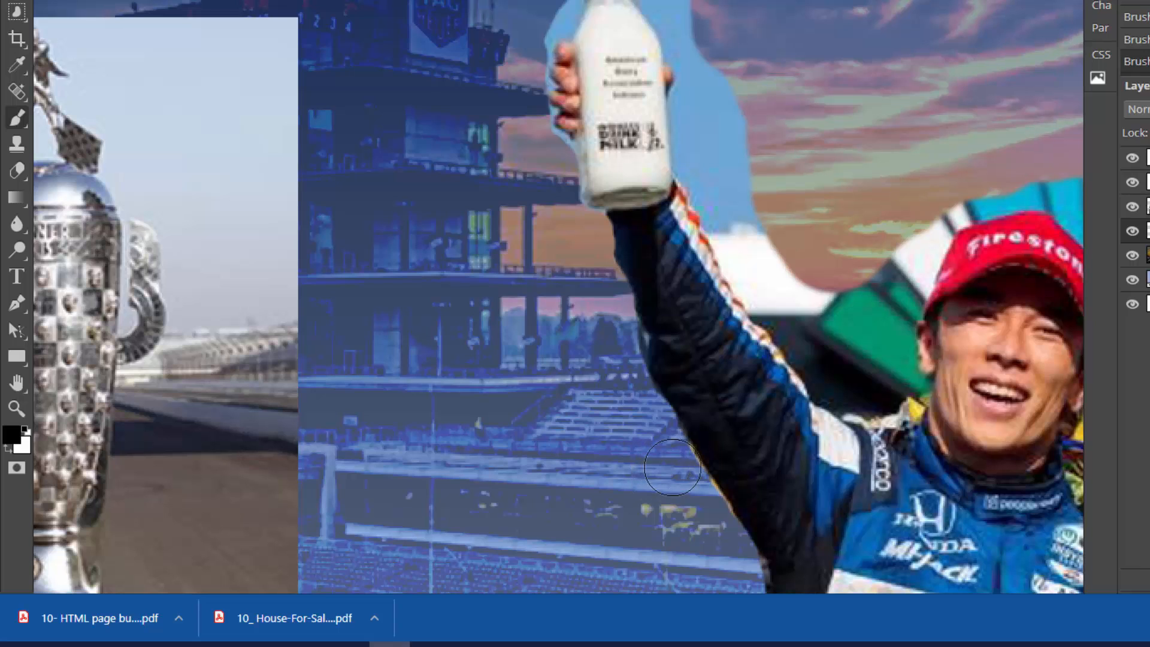
drag(694, 494, 670, 463)
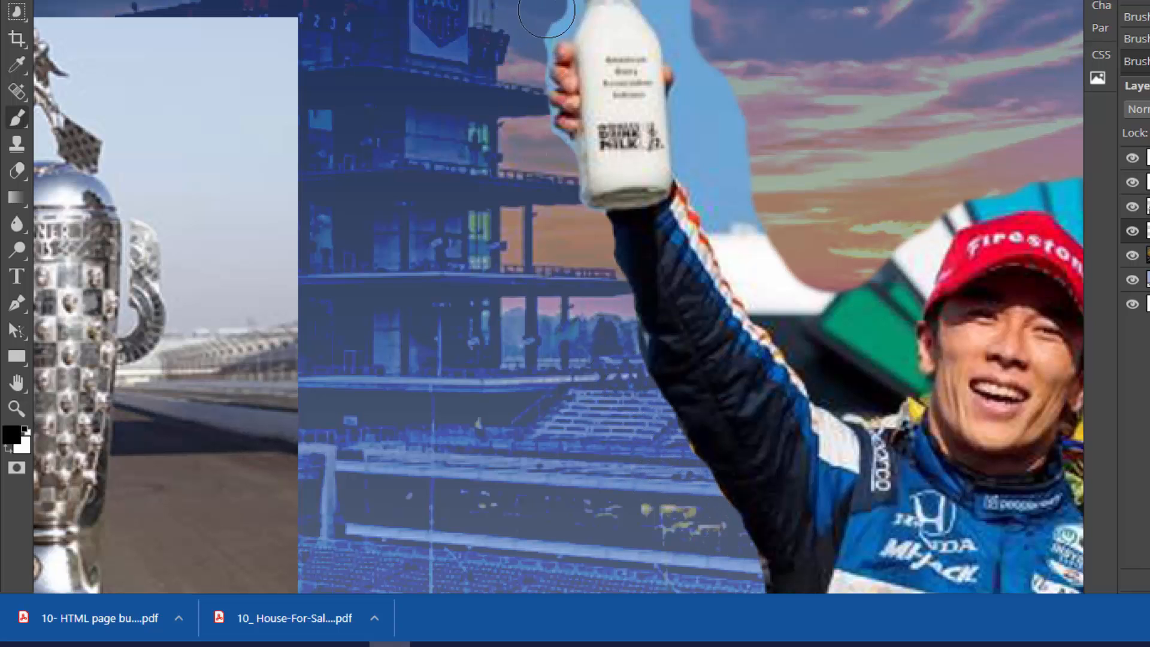
mouse_move(546, 10)
mouse_down()
mouse_move(526, 51)
mouse_move(526, 111)
mouse_move(561, 180)
mouse_move(560, 226)
mouse_move(581, 226)
mouse_up()
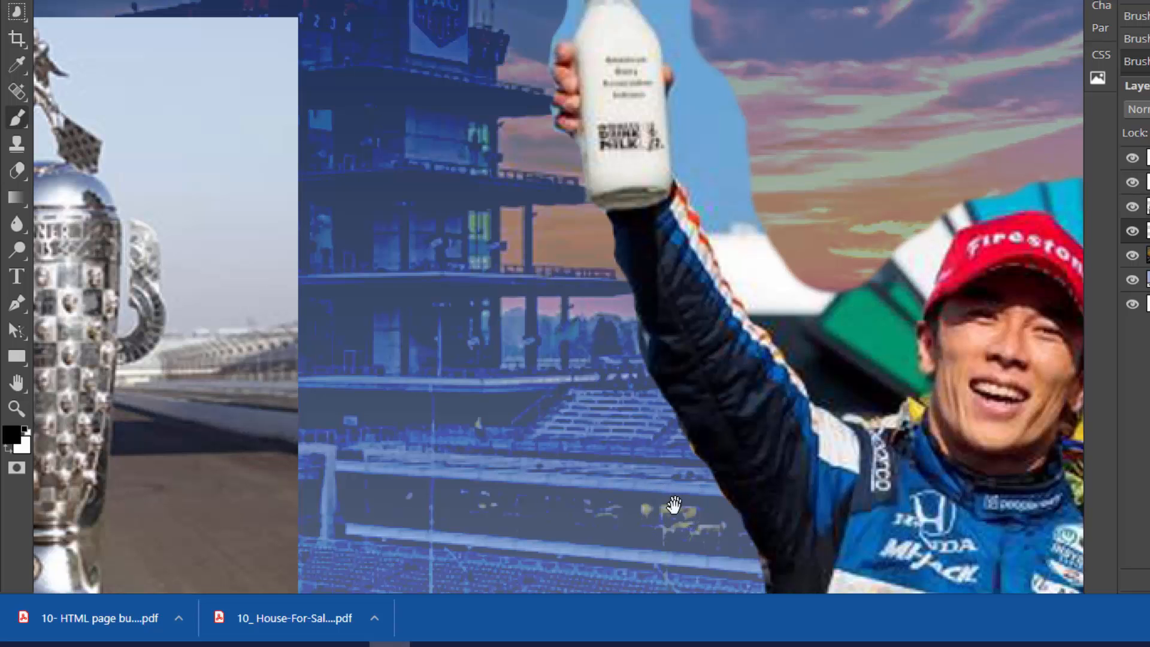
- Mask out the background and flowers beside the lower torso below the raised arm, down to the image's bottom edge
drag(674, 505, 662, 147)
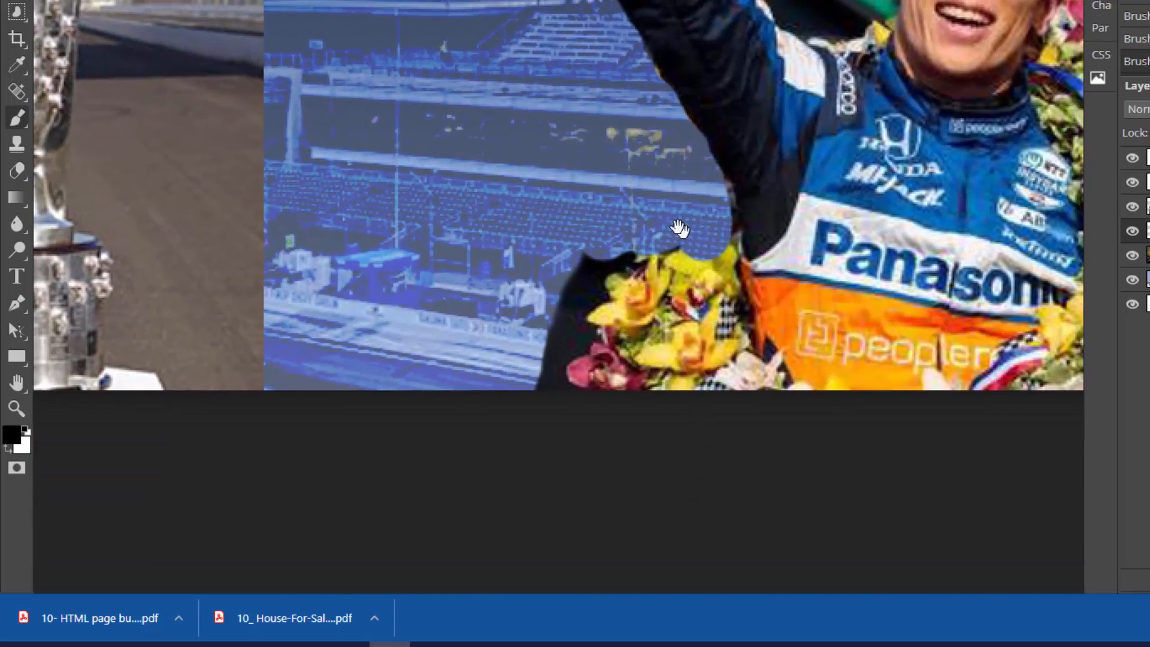
mouse_move(679, 227)
mouse_down()
mouse_move(648, 192)
mouse_move(700, 261)
mouse_move(744, 394)
mouse_move(669, 237)
mouse_move(684, 386)
mouse_move(628, 211)
mouse_move(605, 344)
mouse_move(583, 253)
mouse_move(529, 328)
mouse_move(553, 195)
mouse_move(619, 221)
mouse_up()
drag(679, 154, 696, 233)
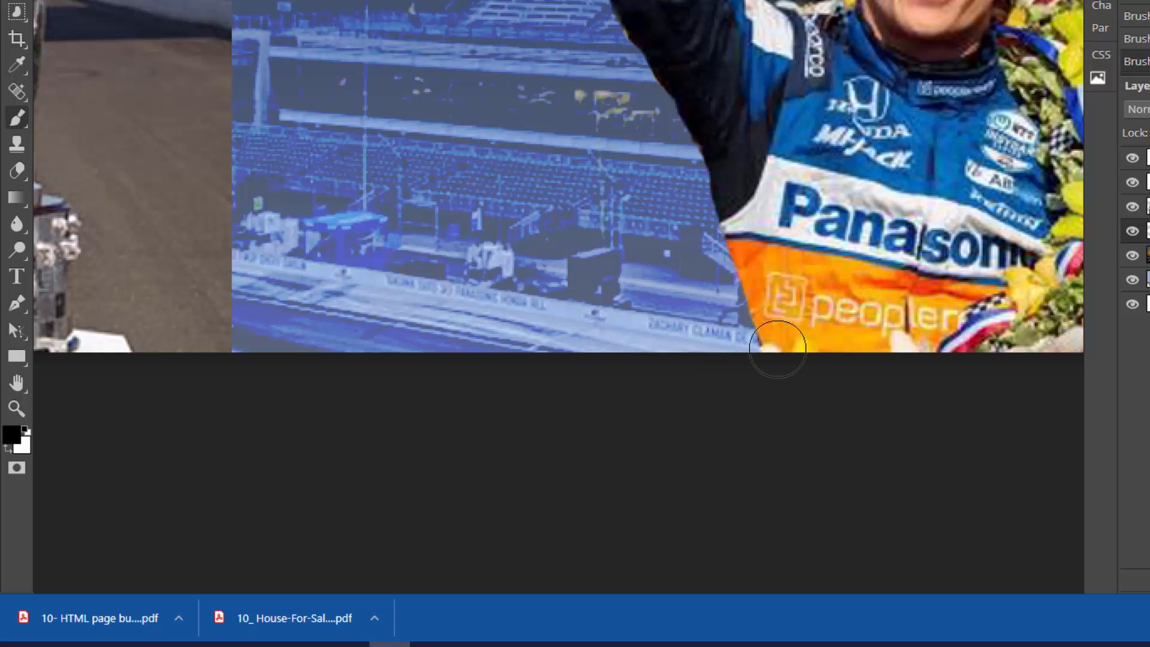
- Mask out the dark background and orange sign beside the outer edge of the flower wreath
drag(971, 310, 882, 302)
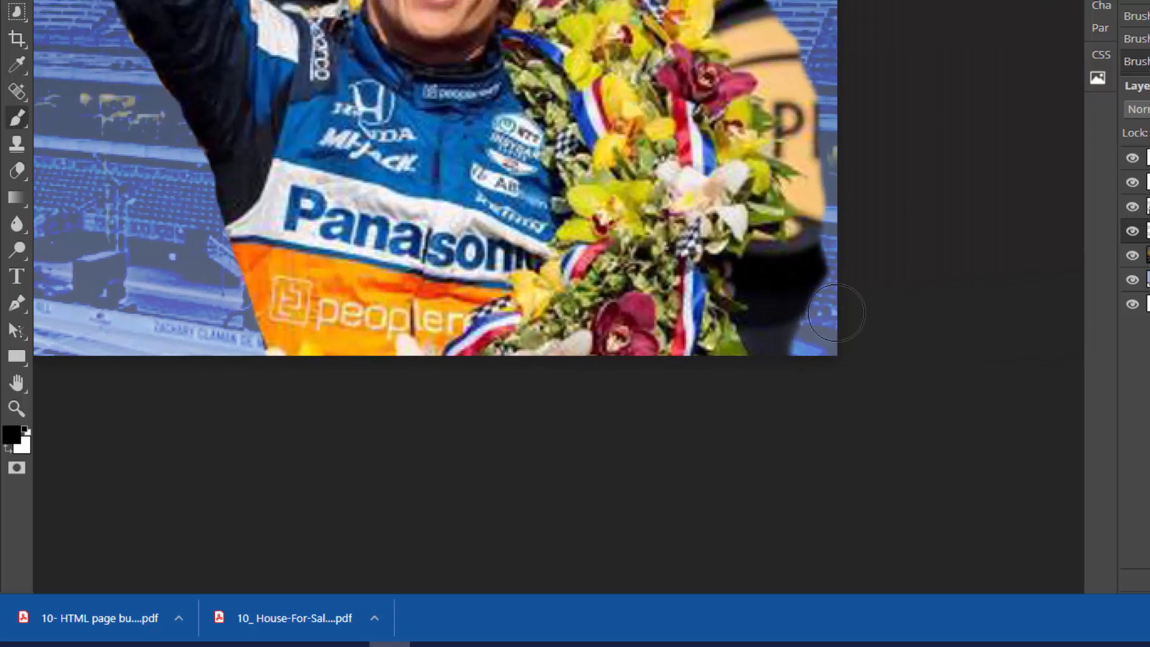
mouse_move(790, 336)
mouse_down()
mouse_move(754, 295)
mouse_move(734, 283)
mouse_move(769, 347)
mouse_move(729, 274)
mouse_move(811, 274)
mouse_move(820, 334)
mouse_move(836, 227)
mouse_move(822, 194)
mouse_move(806, 238)
mouse_move(815, 202)
mouse_move(786, 140)
mouse_move(799, 121)
mouse_move(792, 59)
mouse_up()
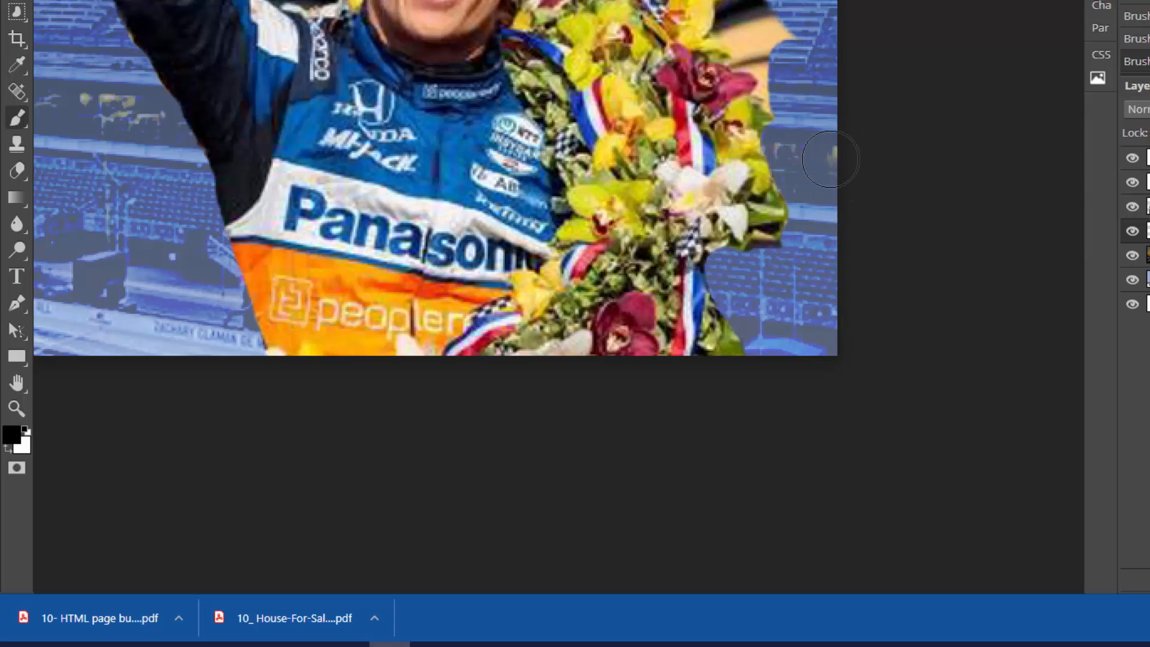
mouse_move(842, 97)
mouse_down()
mouse_move(816, 322)
mouse_move(843, 95)
mouse_up()
mouse_move(764, 195)
mouse_down()
mouse_move(769, 297)
mouse_move(755, 311)
mouse_move(767, 302)
mouse_move(719, 258)
mouse_move(716, 211)
mouse_move(736, 235)
mouse_move(705, 185)
mouse_move(679, 182)
mouse_move(671, 196)
mouse_move(621, 82)
mouse_move(640, 151)
mouse_up()
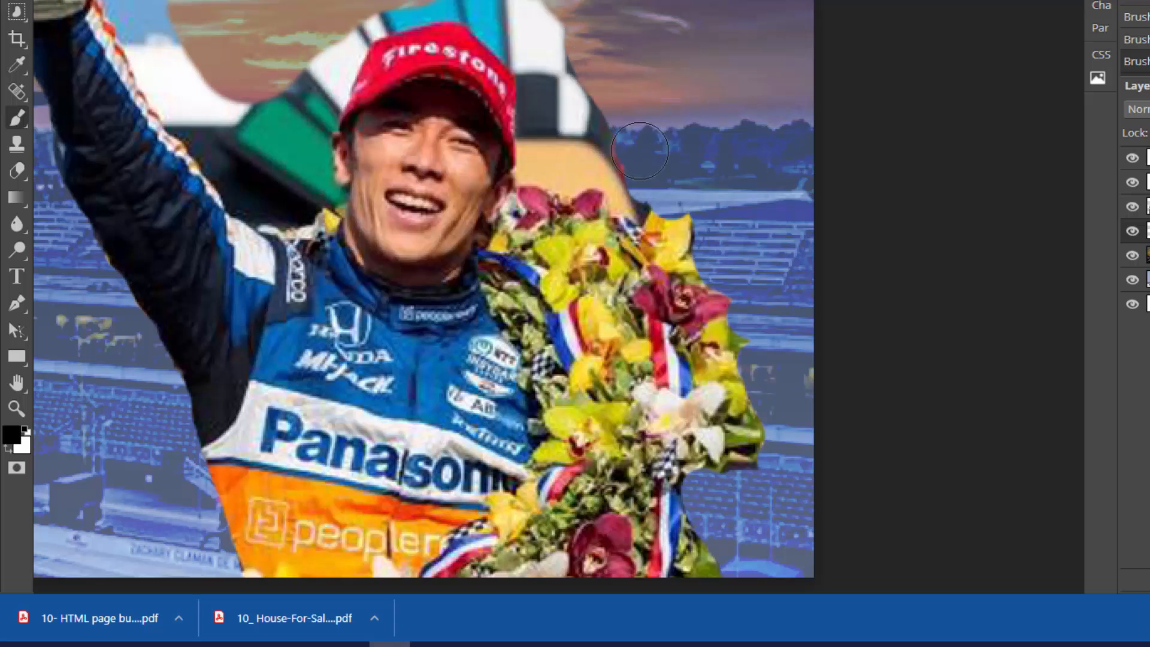
- Mask out the remaining background around the driver's cap, face, shoulder and the wreath's upper and outer edges
mouse_move(690, 196)
mouse_down()
mouse_move(612, 128)
mouse_move(561, 20)
mouse_move(367, 9)
mouse_move(338, 23)
mouse_move(267, 107)
mouse_move(206, 51)
mouse_move(139, 16)
mouse_move(145, 57)
mouse_move(190, 103)
mouse_move(156, 71)
mouse_move(157, 83)
mouse_move(218, 145)
mouse_move(243, 185)
mouse_move(209, 154)
mouse_move(242, 197)
mouse_move(292, 206)
mouse_move(308, 194)
mouse_move(257, 157)
mouse_move(263, 109)
mouse_move(310, 157)
mouse_up()
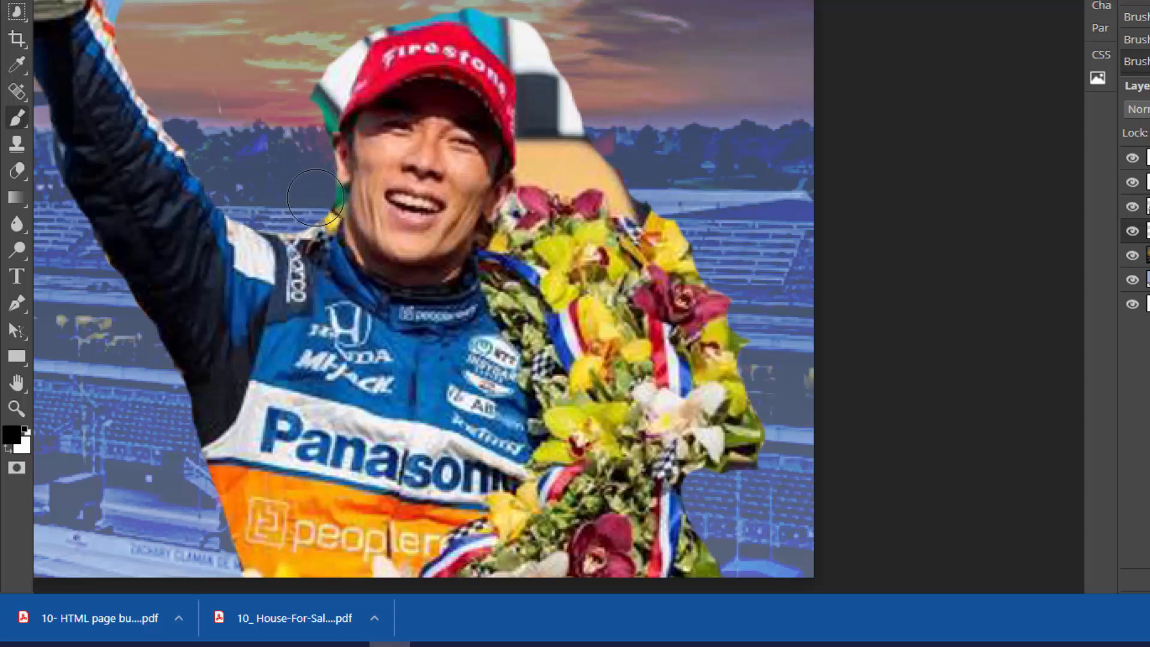
drag(315, 198, 320, 193)
mouse_move(300, 135)
mouse_down()
mouse_move(317, 85)
mouse_move(304, 130)
mouse_move(383, 16)
mouse_move(410, 6)
mouse_move(507, 15)
mouse_move(571, 91)
mouse_move(543, 50)
mouse_move(477, 11)
mouse_move(555, 93)
mouse_move(539, 68)
mouse_move(541, 108)
mouse_move(535, 58)
mouse_move(539, 167)
mouse_move(567, 177)
mouse_move(588, 107)
mouse_move(619, 146)
mouse_move(601, 169)
mouse_move(630, 185)
mouse_move(630, 202)
mouse_move(649, 202)
mouse_move(682, 231)
mouse_move(674, 243)
mouse_move(748, 280)
mouse_move(738, 334)
mouse_move(767, 423)
mouse_move(746, 497)
mouse_move(777, 438)
mouse_up()
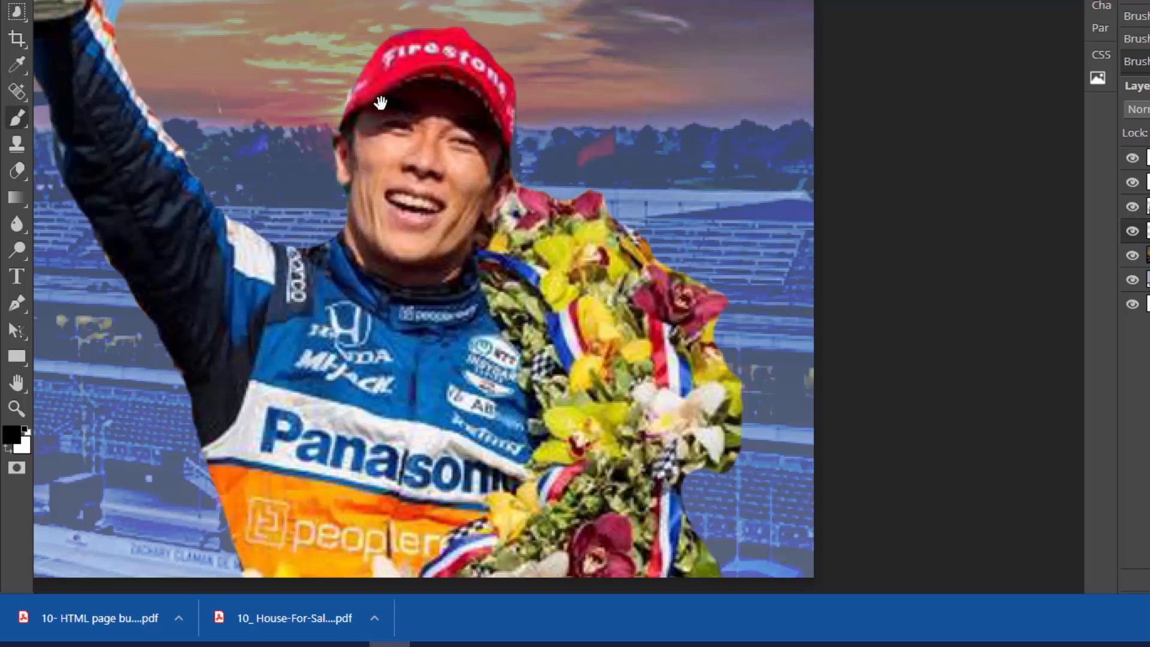
- Mask out the leftover blue sky around the milk bottle and hand with a finer brush
drag(381, 104, 571, 344)
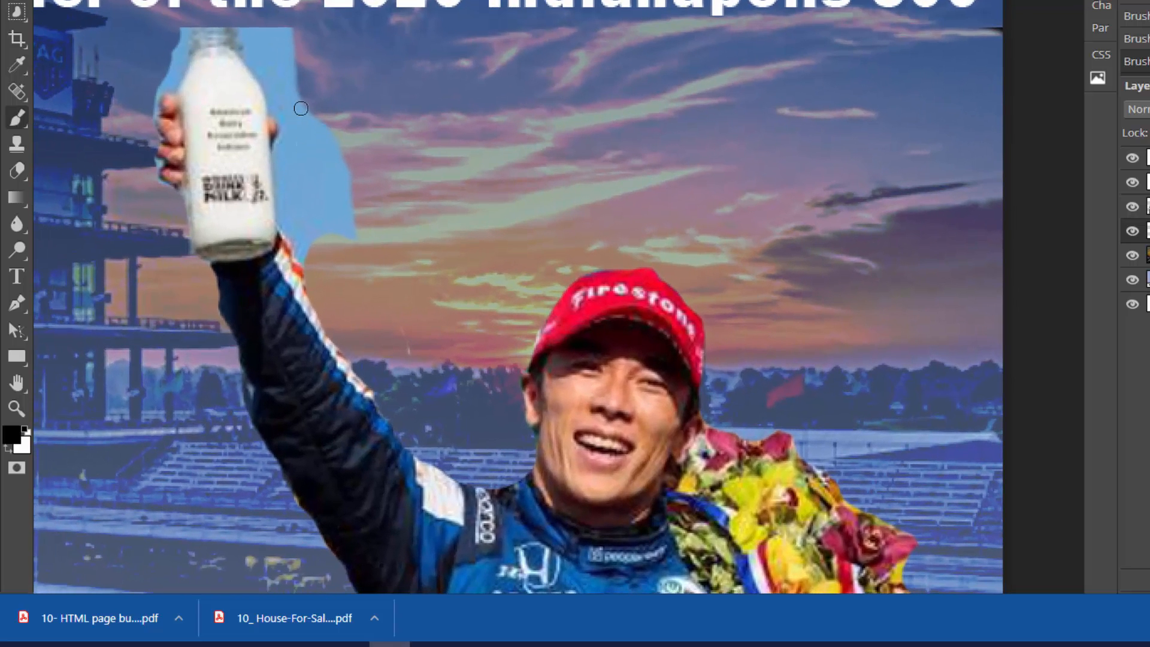
drag(291, 21, 293, 53)
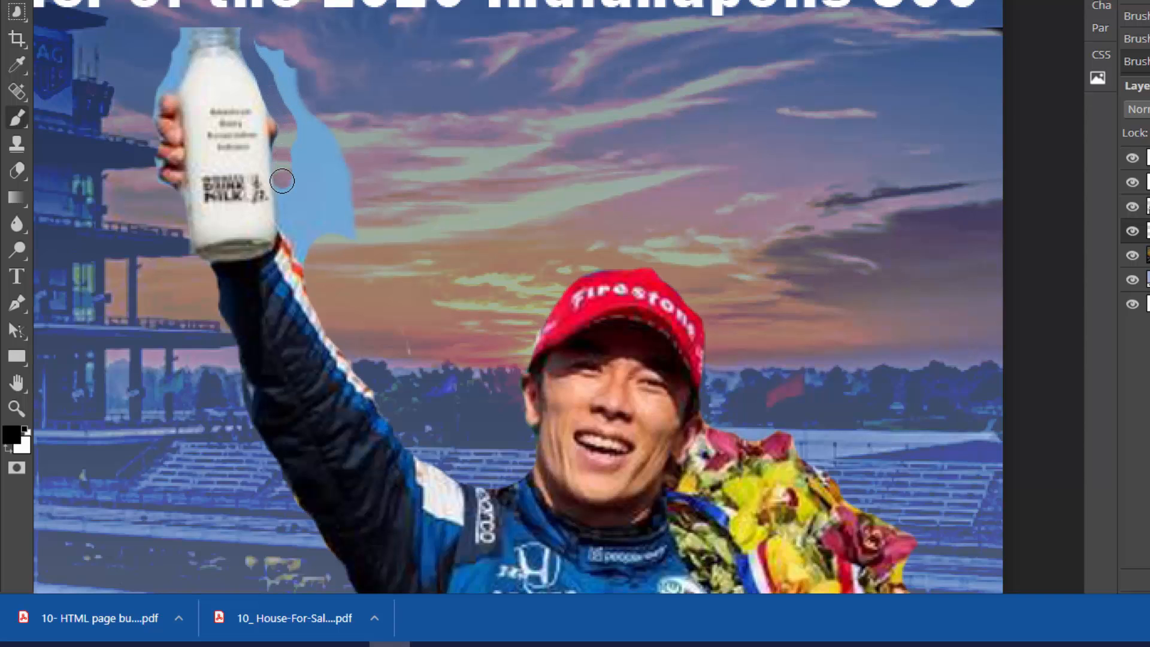
mouse_move(282, 180)
mouse_down()
mouse_move(304, 266)
mouse_move(306, 226)
mouse_move(352, 223)
mouse_move(353, 189)
mouse_move(319, 219)
mouse_move(295, 204)
mouse_move(310, 144)
mouse_move(328, 124)
mouse_move(309, 145)
mouse_move(316, 120)
mouse_move(305, 100)
mouse_move(300, 115)
mouse_move(261, 39)
mouse_up()
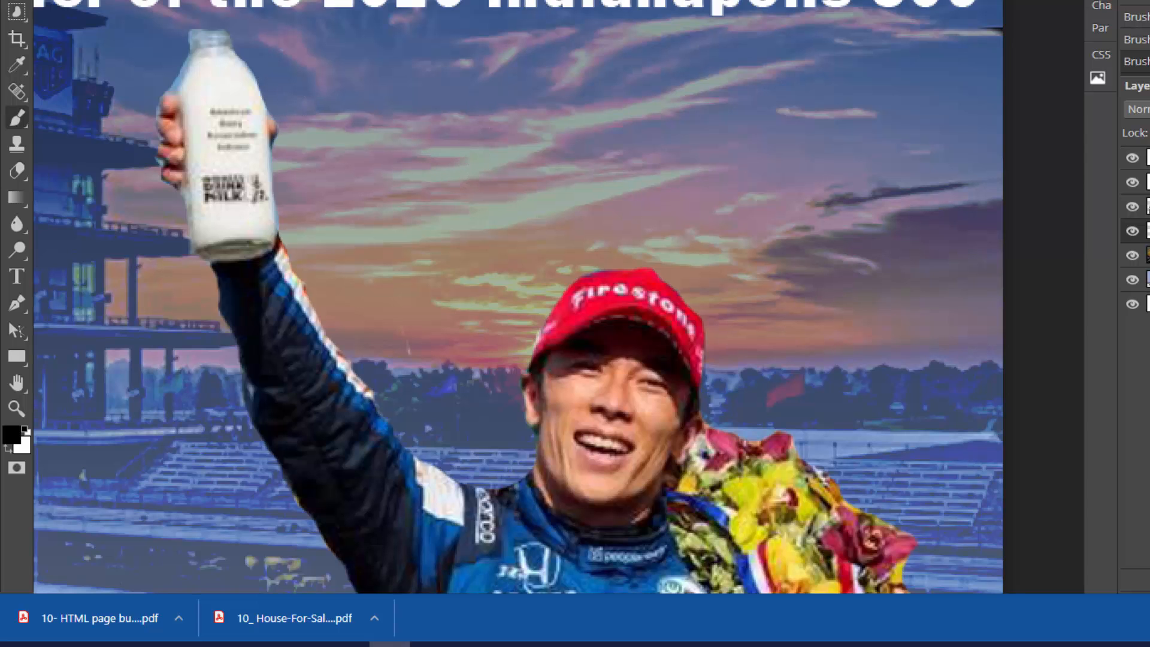
key(ctrl+0)
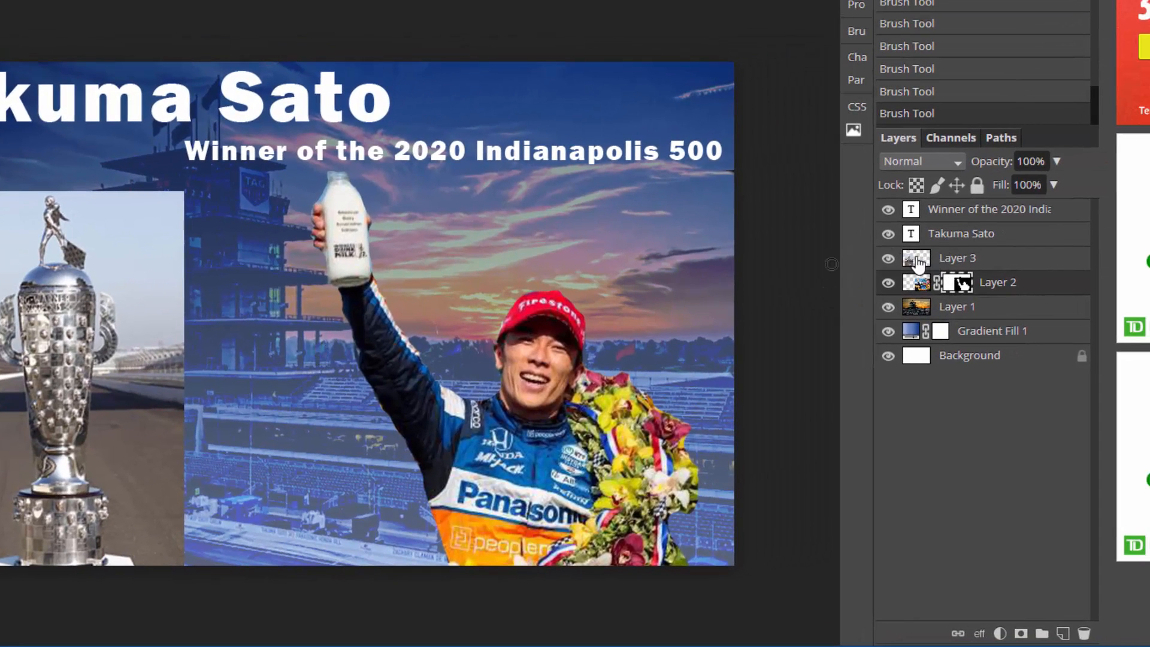
- Add a layer mask to the trophy photo on Layer 3 and choose the Brush tool for painting on it
click(919, 262)
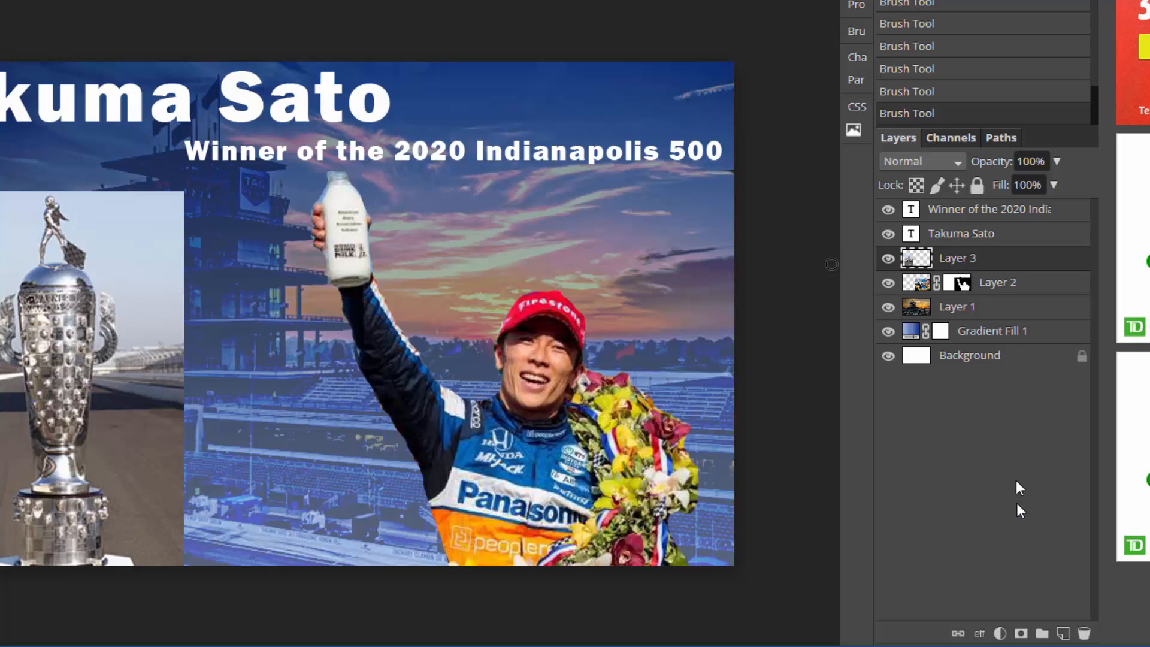
click(1021, 634)
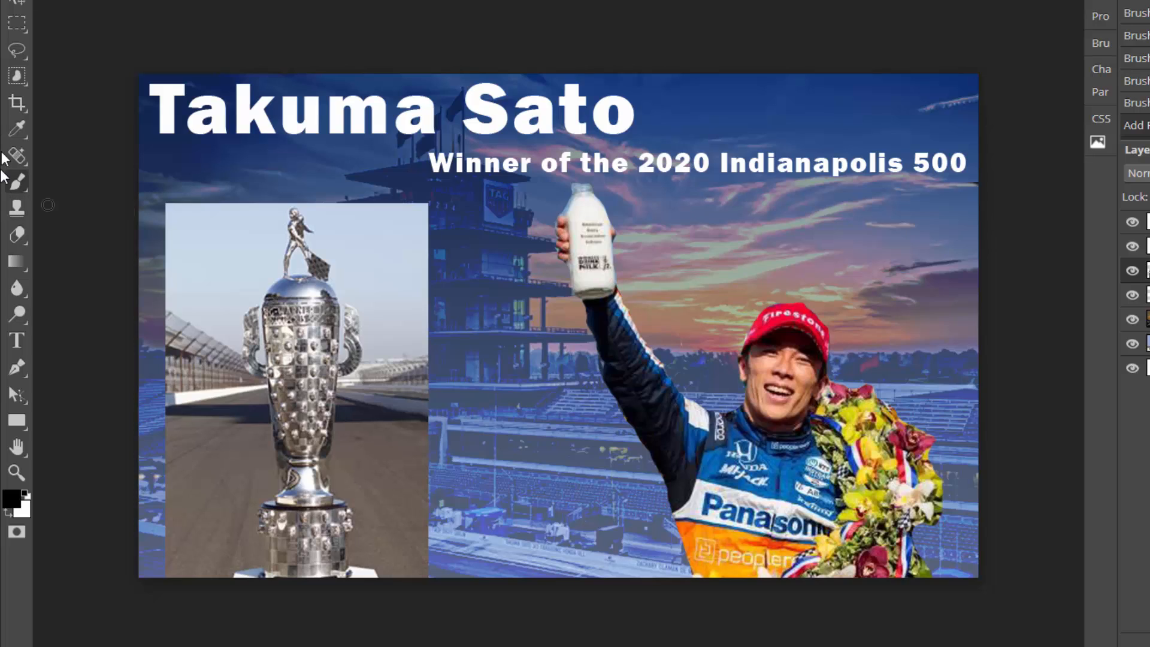
right_click(18, 181)
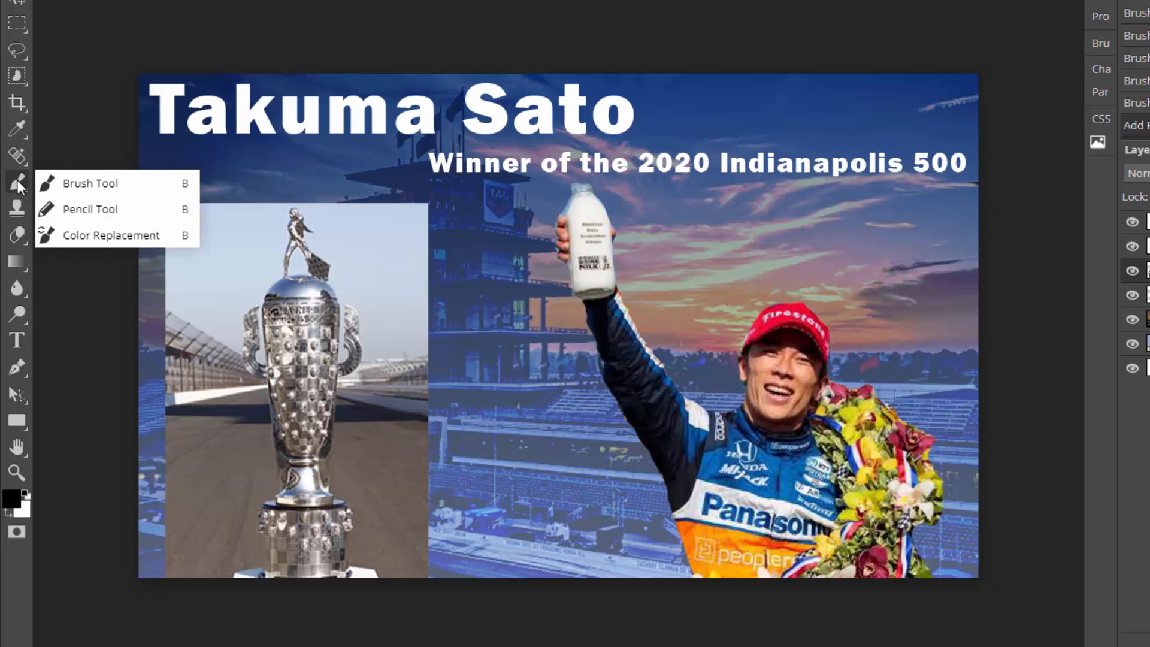
click(66, 184)
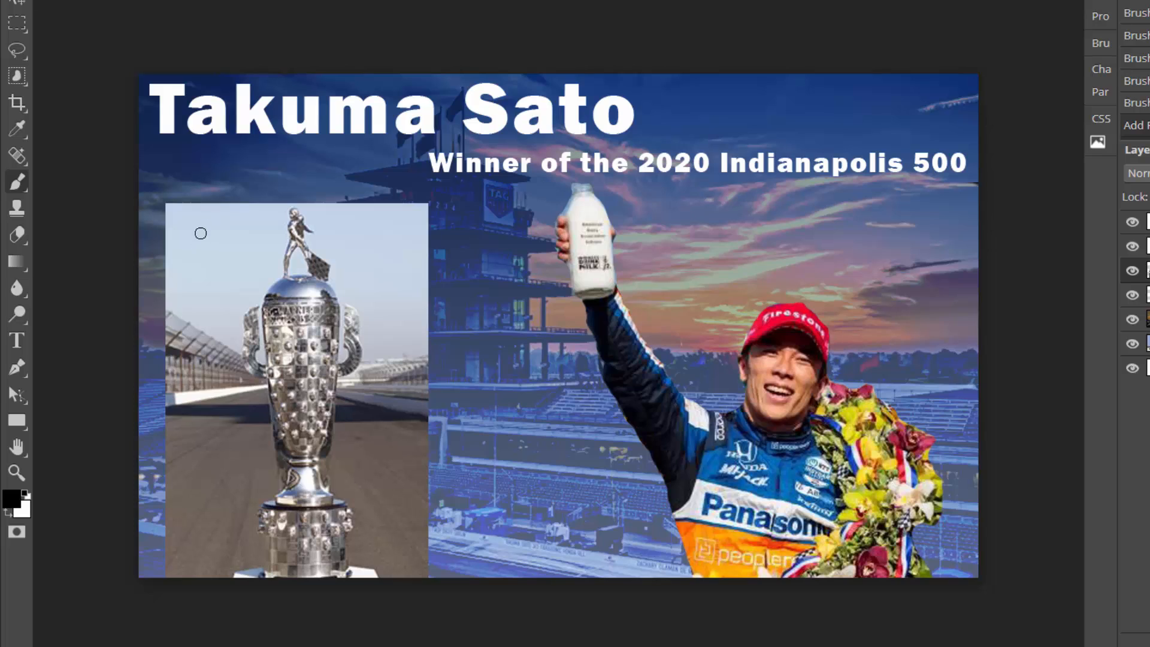
- Mask out the pale sky along the upper left edge of the trophy photo with small black brush strokes
mouse_move(208, 226)
mouse_down()
mouse_move(196, 269)
mouse_move(216, 191)
mouse_move(179, 229)
mouse_up()
drag(174, 281, 203, 247)
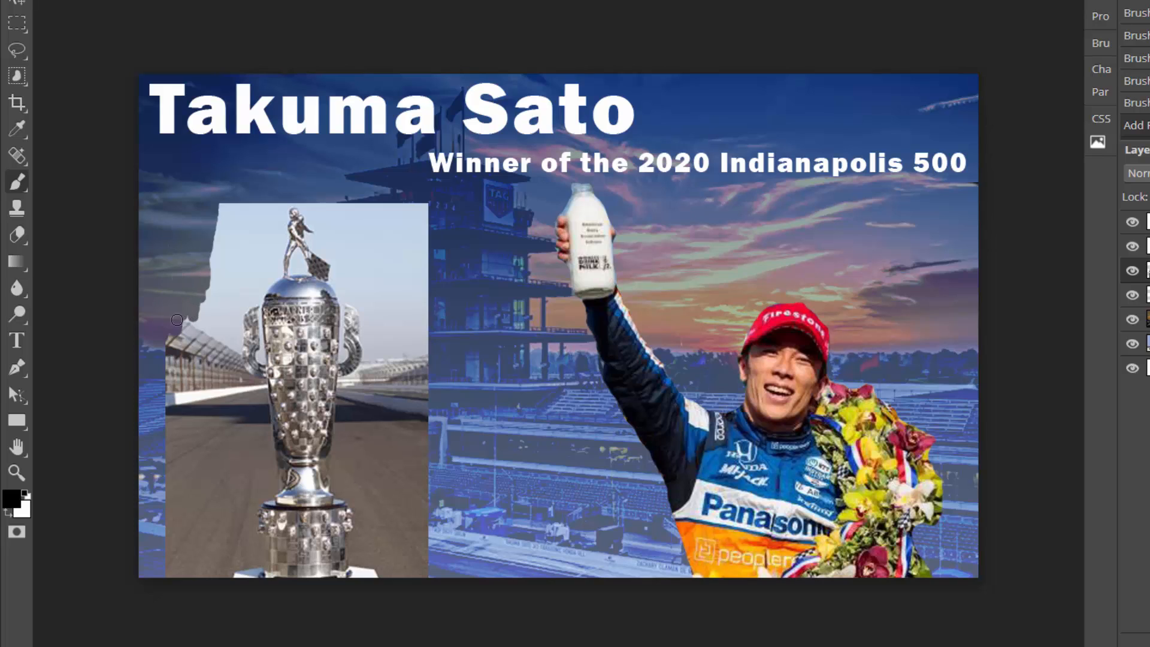
drag(199, 341, 207, 281)
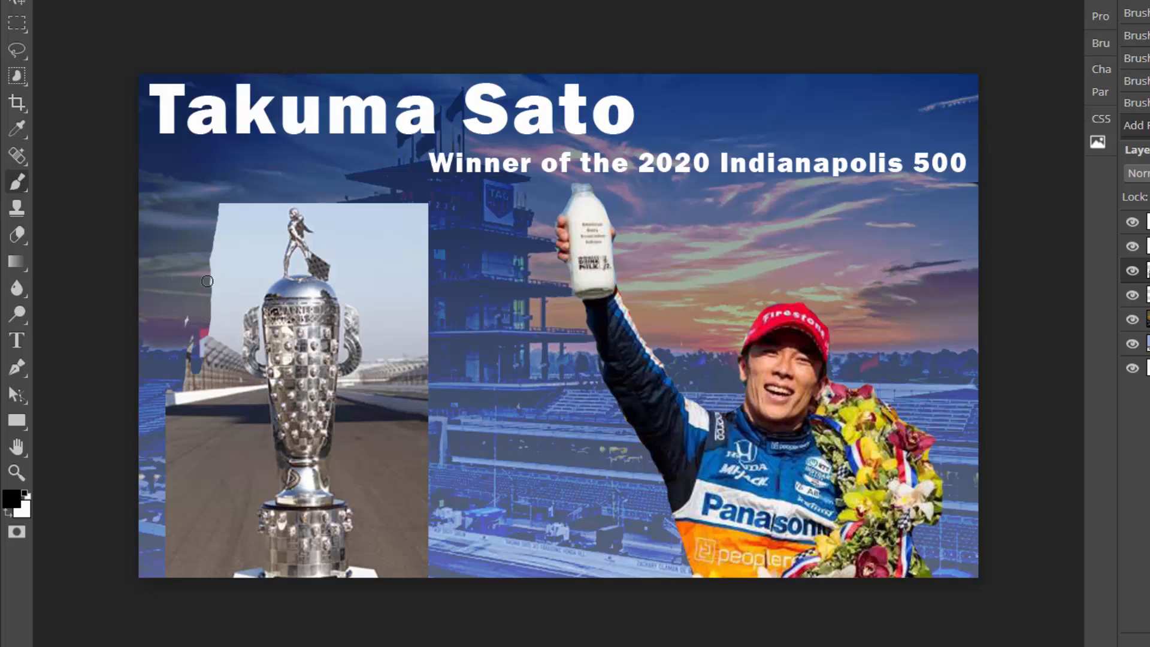
drag(211, 239, 199, 257)
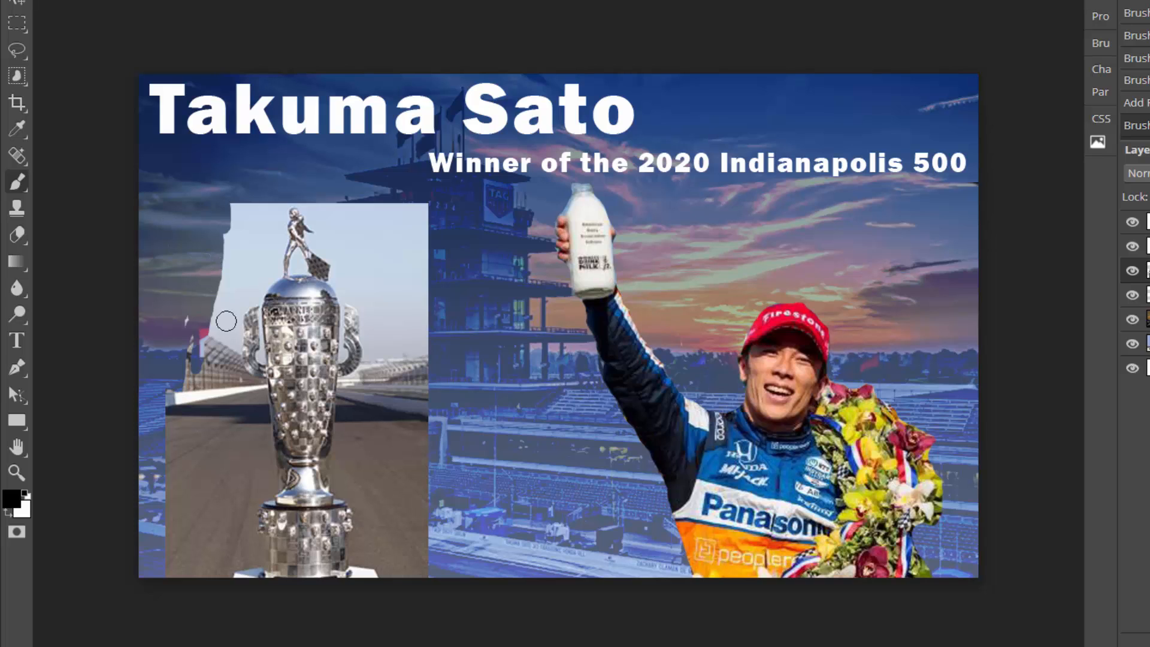
- Enlarge the brush and roughly mask out the outer background on both sides of the trophy and around its top
key(bracketright)
key(bracketright)
key(bracketright)
key(bracketright)
key(bracketright)
key(bracketright)
mouse_move(142, 393)
mouse_down()
mouse_move(180, 515)
mouse_move(173, 570)
mouse_move(204, 419)
mouse_move(191, 545)
mouse_move(206, 480)
mouse_move(219, 259)
mouse_move(252, 222)
mouse_move(215, 336)
mouse_move(222, 216)
mouse_up()
mouse_move(290, 154)
mouse_down()
mouse_move(396, 240)
mouse_move(408, 287)
mouse_move(345, 228)
mouse_move(383, 254)
mouse_move(400, 323)
mouse_move(409, 479)
mouse_move(433, 551)
mouse_move(445, 530)
mouse_up()
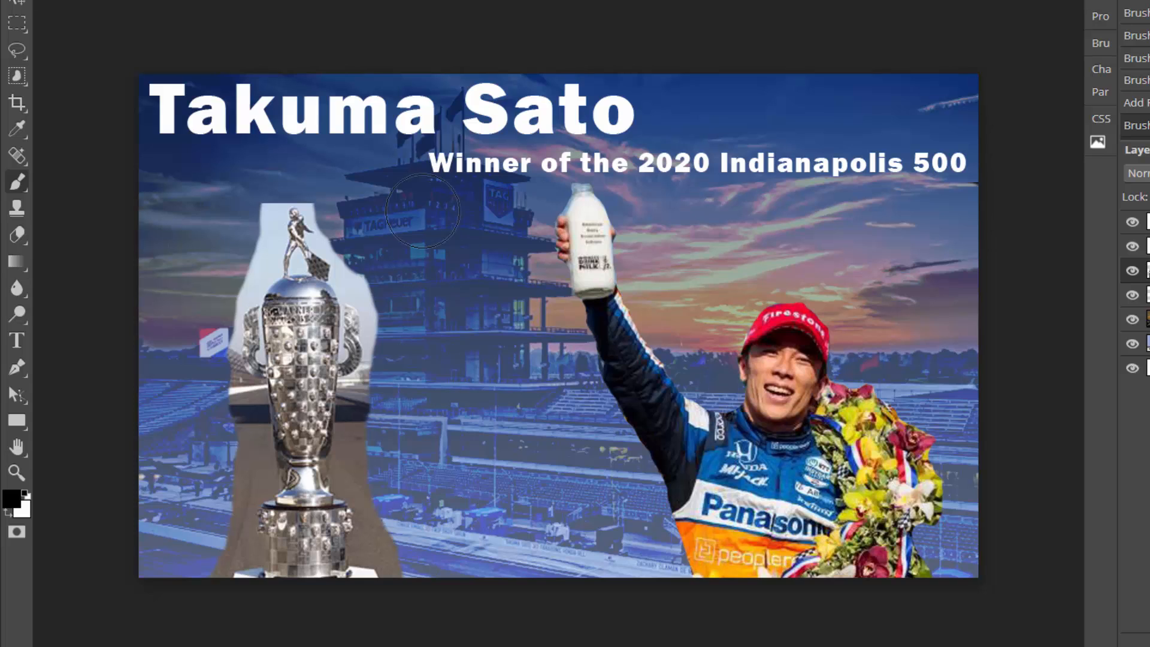
mouse_move(390, 282)
mouse_down()
mouse_move(401, 359)
mouse_move(380, 467)
mouse_move(458, 591)
mouse_up()
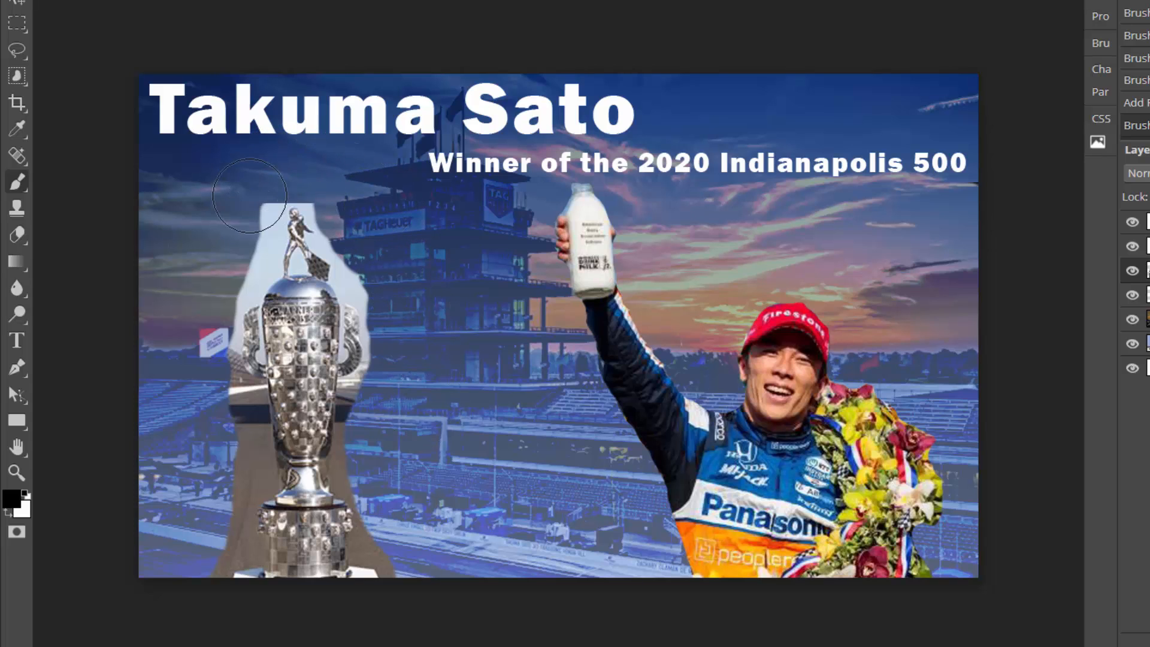
drag(250, 196, 237, 269)
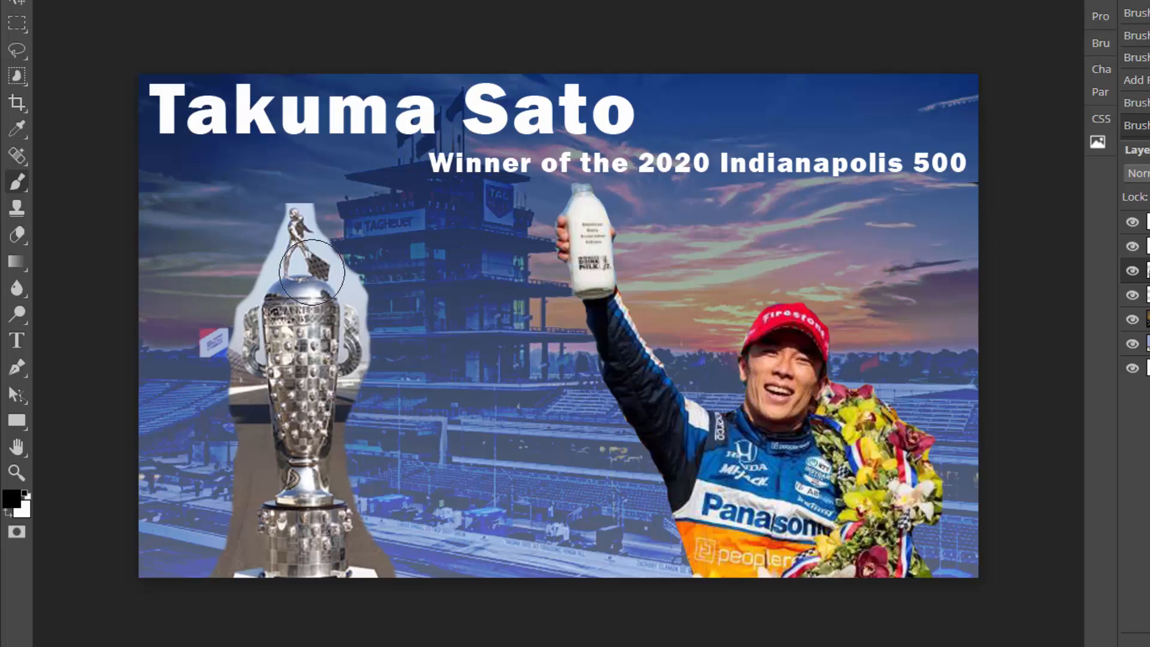
- Mask out the sky above the trophy's figurine, along its right side and flag, and between its legs with a smaller brush
key(bracketleft)
key(bracketleft)
key(ctrl+plus)
key(ctrl+plus)
key(ctrl+plus)
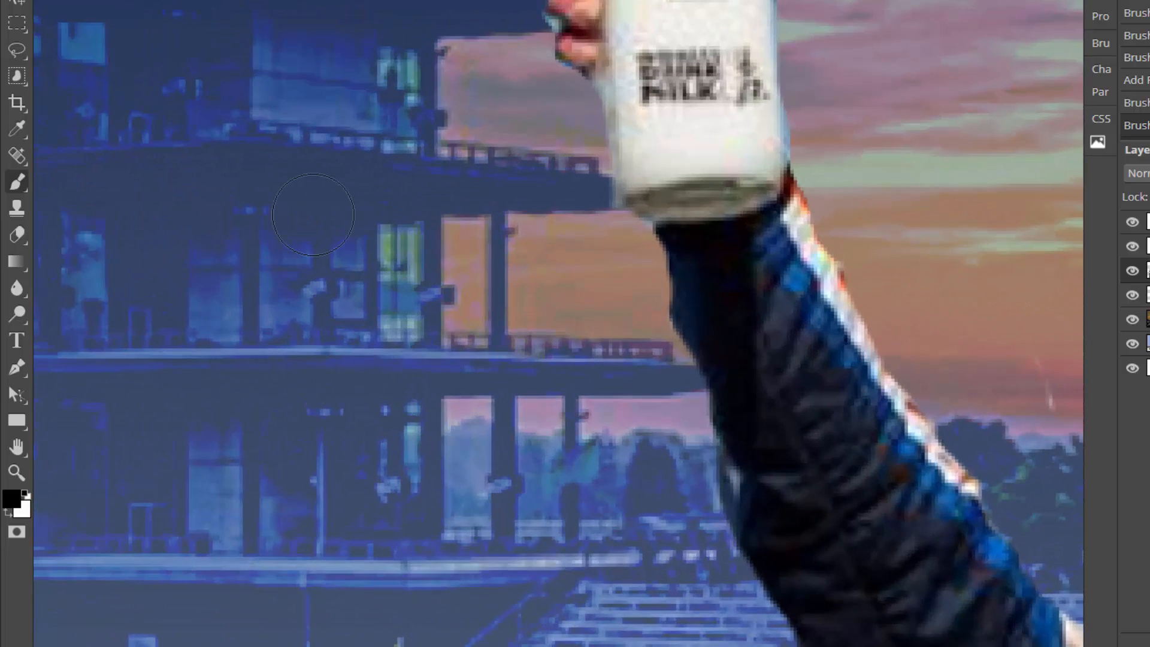
drag(228, 324, 965, 425)
mouse_move(625, 295)
mouse_down()
mouse_move(765, 496)
mouse_move(761, 532)
mouse_up()
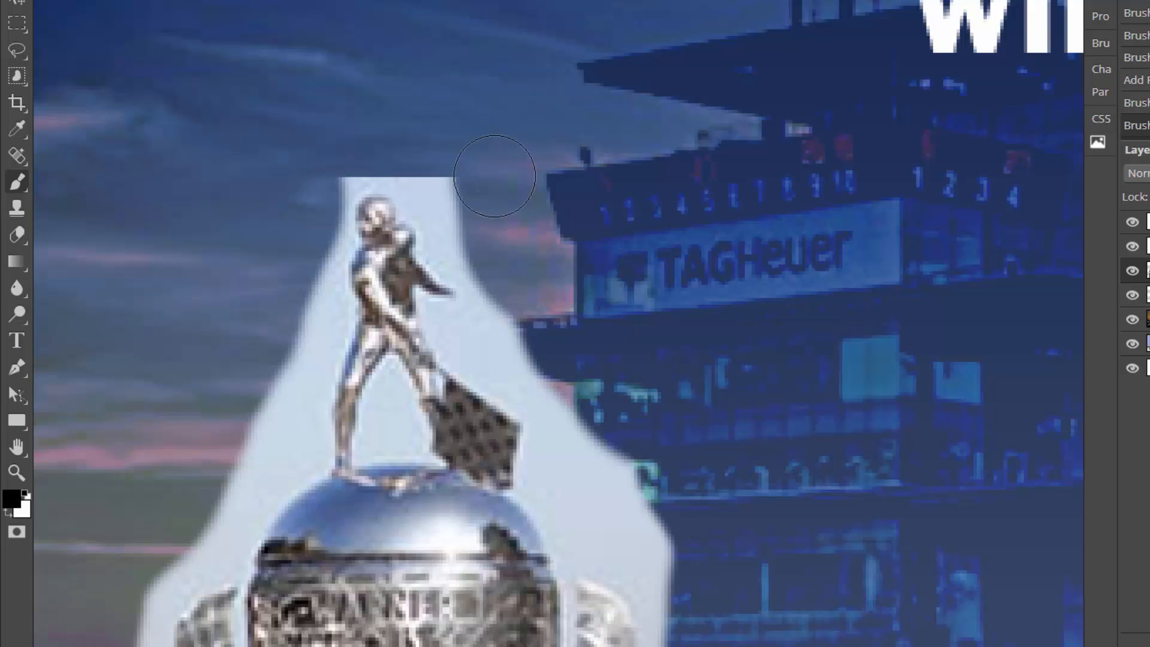
mouse_move(431, 174)
mouse_down()
mouse_move(479, 230)
mouse_move(440, 180)
mouse_move(335, 183)
mouse_move(333, 203)
mouse_move(360, 187)
mouse_move(395, 188)
mouse_move(440, 274)
mouse_move(472, 291)
mouse_move(421, 191)
mouse_up()
mouse_move(451, 267)
mouse_down()
mouse_move(507, 335)
mouse_move(472, 287)
mouse_move(495, 318)
mouse_move(431, 307)
mouse_move(449, 360)
mouse_move(562, 449)
mouse_move(450, 332)
mouse_up()
mouse_move(488, 379)
mouse_down()
mouse_move(536, 380)
mouse_move(602, 461)
mouse_up()
mouse_move(386, 365)
mouse_down()
mouse_move(365, 459)
mouse_move(428, 463)
mouse_move(393, 368)
mouse_move(401, 453)
mouse_move(388, 413)
mouse_move(381, 444)
mouse_move(419, 448)
mouse_up()
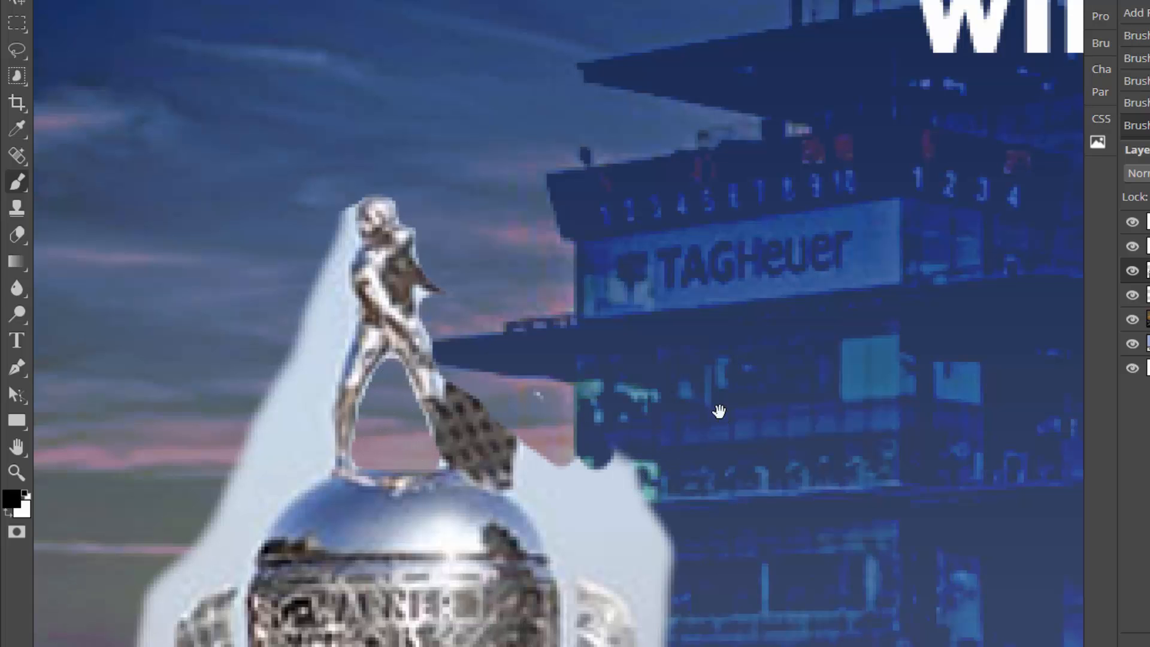
- Mask out the sky to the right of the trophy's dome and right handle, including the gap inside that handle
drag(719, 411, 659, 225)
mouse_move(476, 247)
mouse_down()
mouse_move(467, 300)
mouse_move(514, 372)
mouse_move(559, 385)
mouse_move(582, 417)
mouse_move(606, 581)
mouse_move(587, 638)
mouse_up()
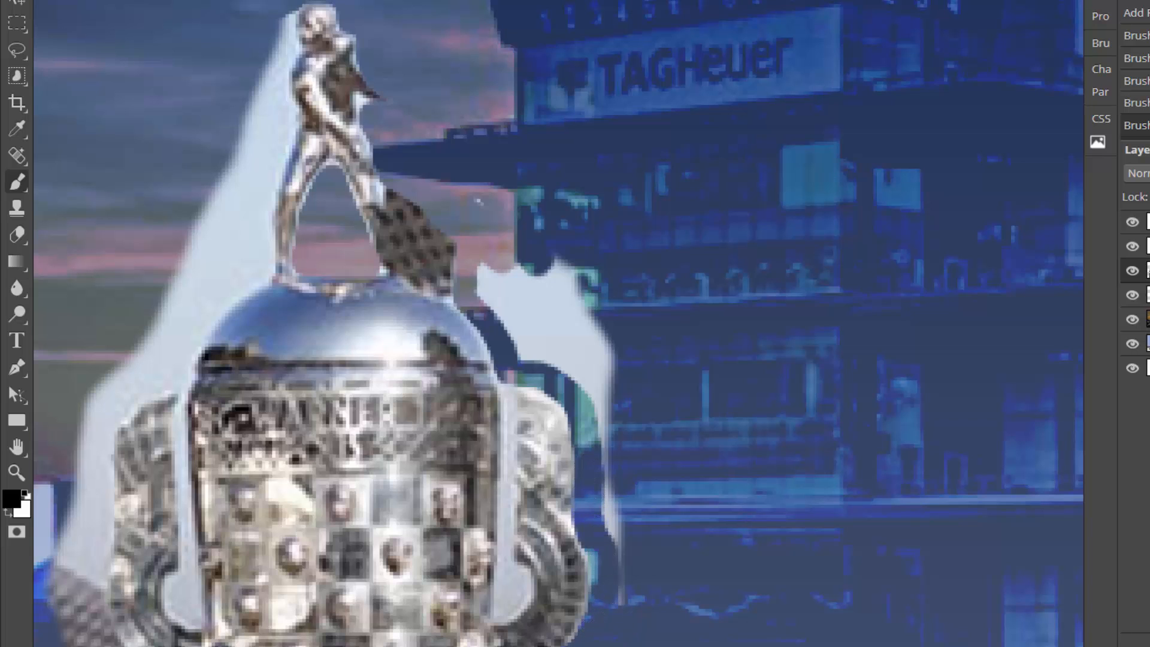
drag(623, 599, 595, 350)
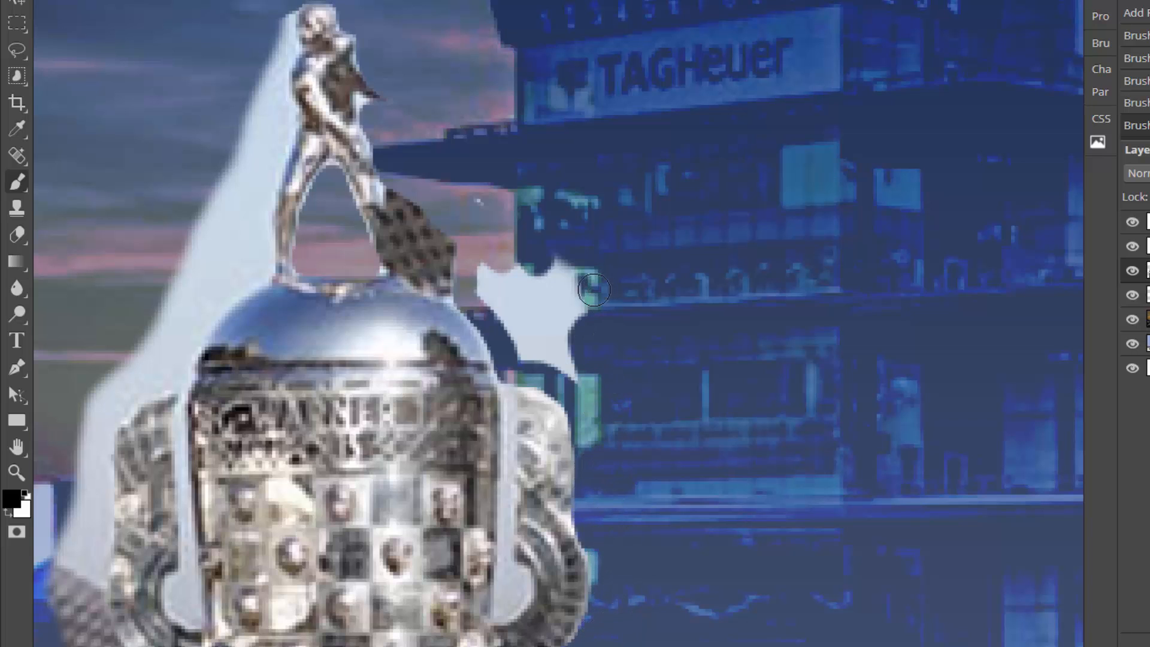
mouse_move(593, 290)
mouse_down()
mouse_move(572, 265)
mouse_move(551, 282)
mouse_move(586, 373)
mouse_move(575, 381)
mouse_move(545, 349)
mouse_move(518, 345)
mouse_move(493, 284)
mouse_move(532, 271)
mouse_move(551, 325)
mouse_up()
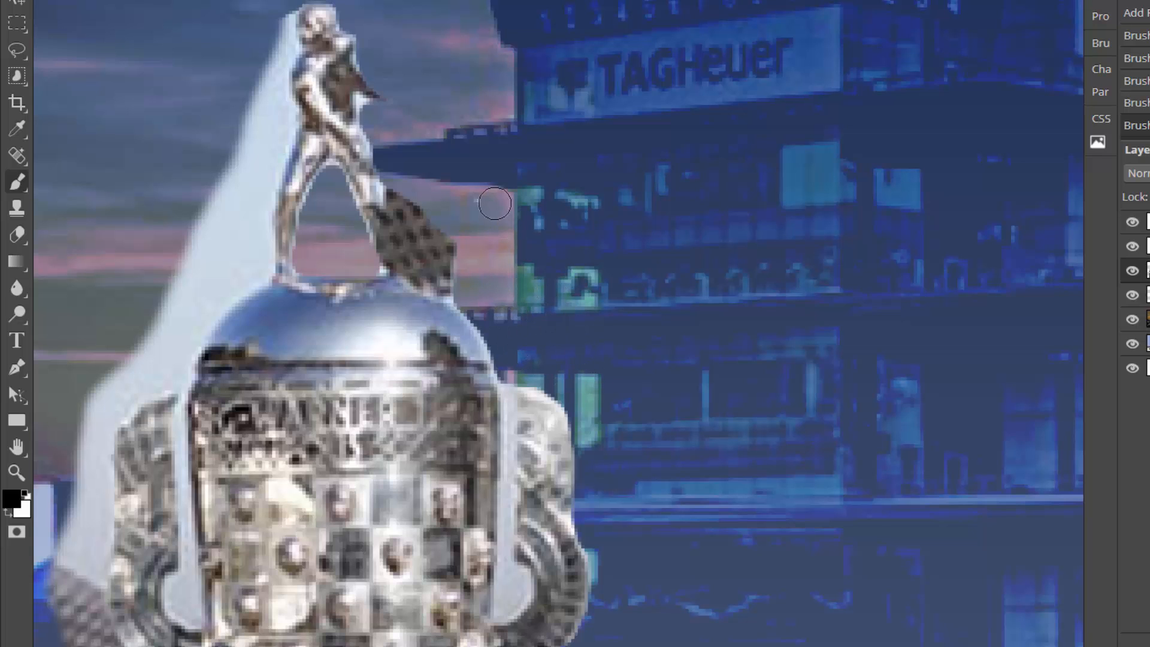
scroll(634, 298, down, 5)
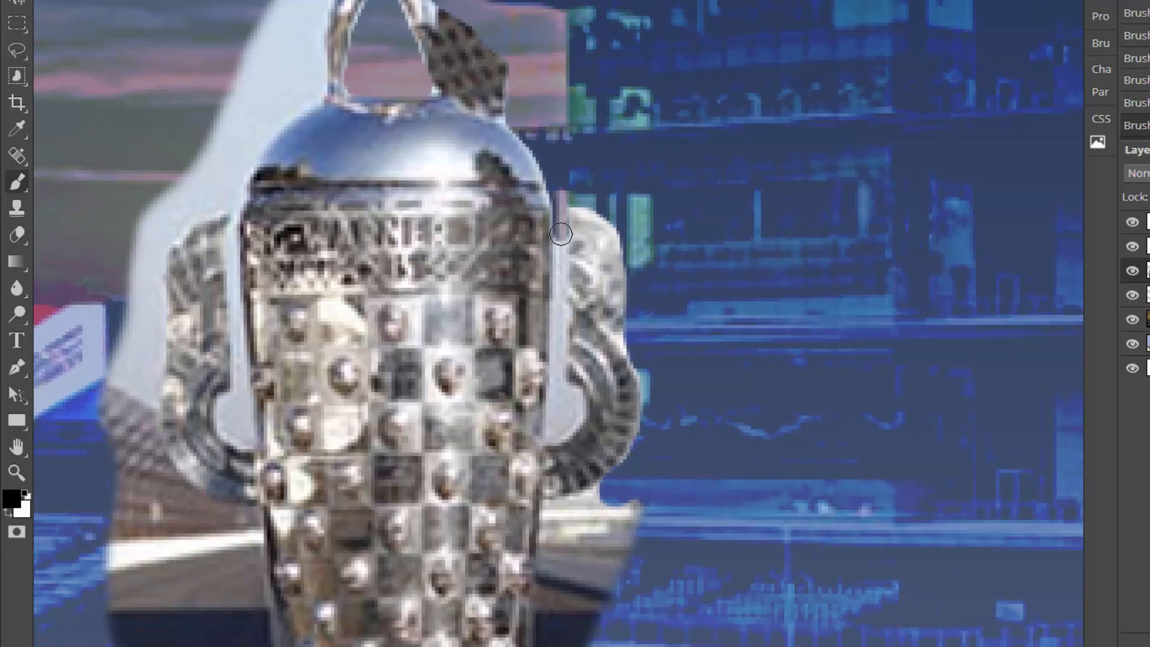
drag(563, 258, 558, 348)
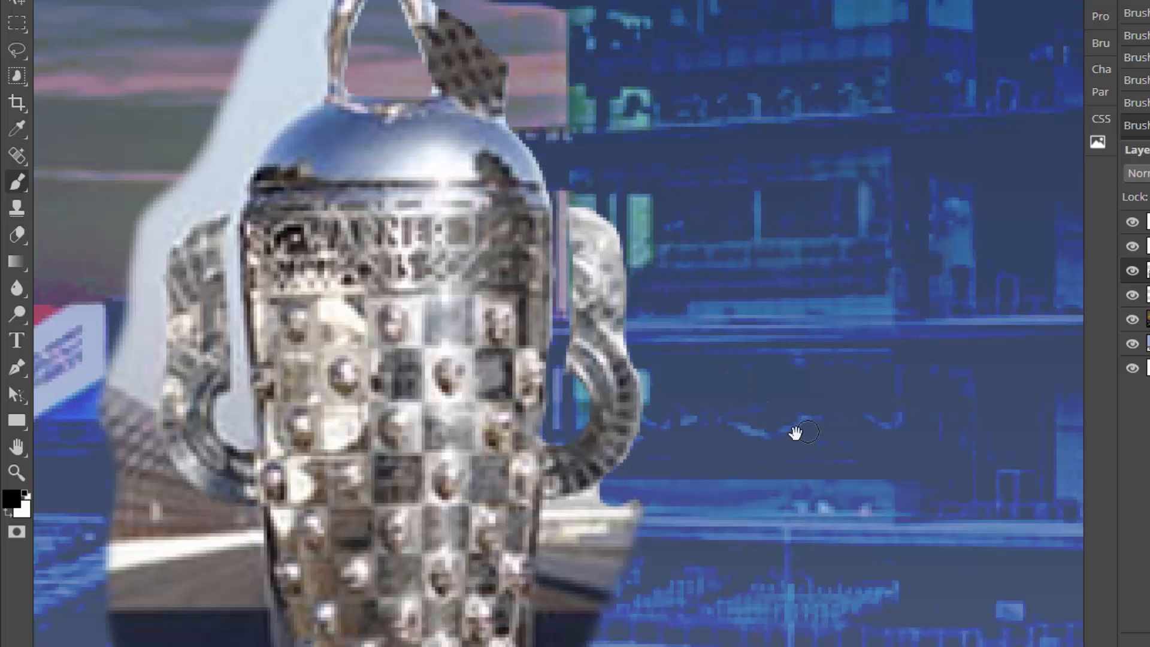
- Mask out the track background to the right of the trophy's lower body, stem and base with a slightly larger brush
drag(796, 433, 839, 91)
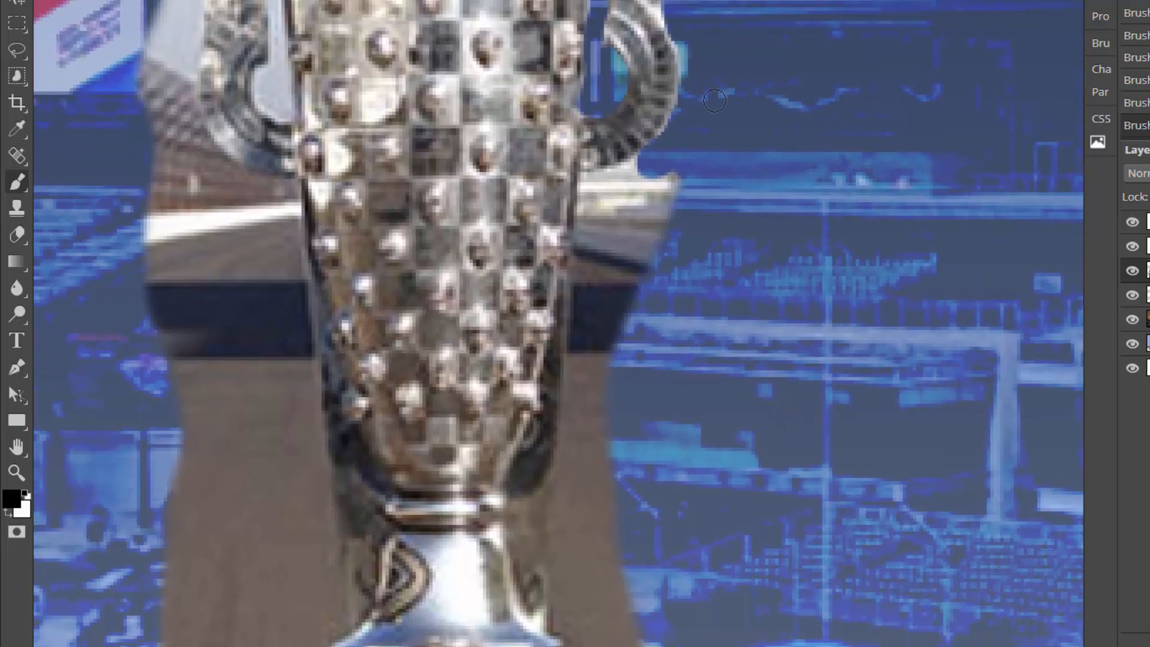
key(bracketright)
mouse_move(695, 184)
mouse_down()
mouse_move(625, 182)
mouse_move(601, 194)
mouse_move(599, 306)
mouse_move(566, 509)
mouse_move(591, 503)
mouse_move(602, 446)
mouse_up()
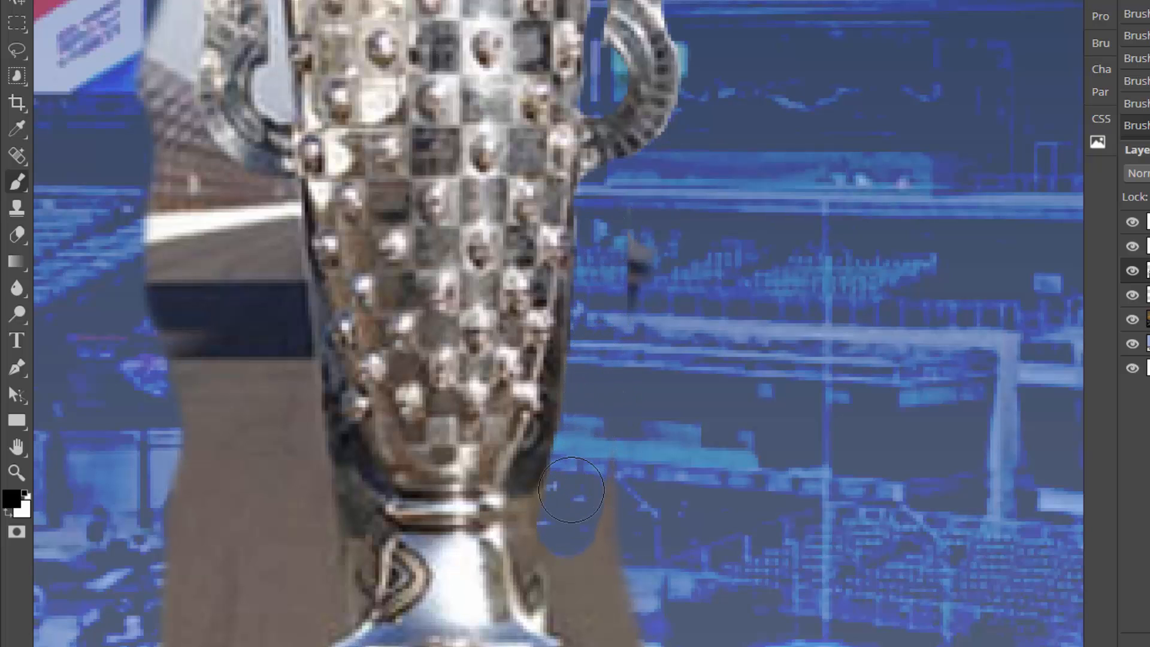
mouse_move(572, 490)
mouse_down()
mouse_move(530, 519)
mouse_move(543, 576)
mouse_move(619, 646)
mouse_move(639, 622)
mouse_move(597, 567)
mouse_move(584, 568)
mouse_move(605, 449)
mouse_move(623, 605)
mouse_up()
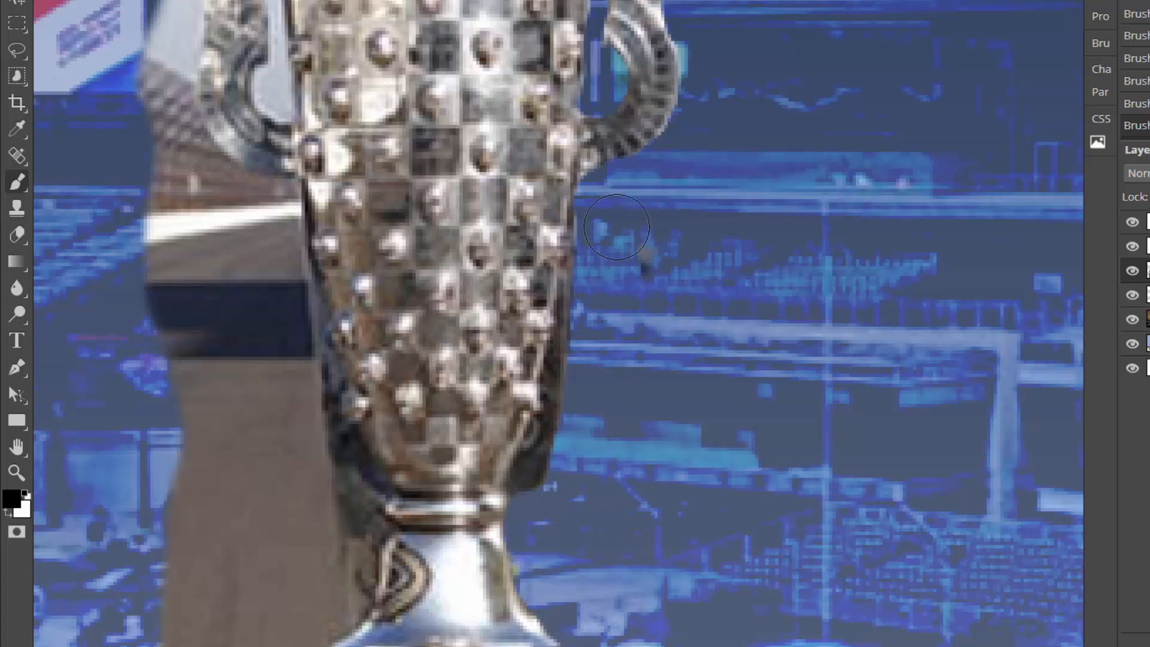
mouse_move(693, 645)
mouse_down()
mouse_move(763, 423)
mouse_move(773, 427)
mouse_up()
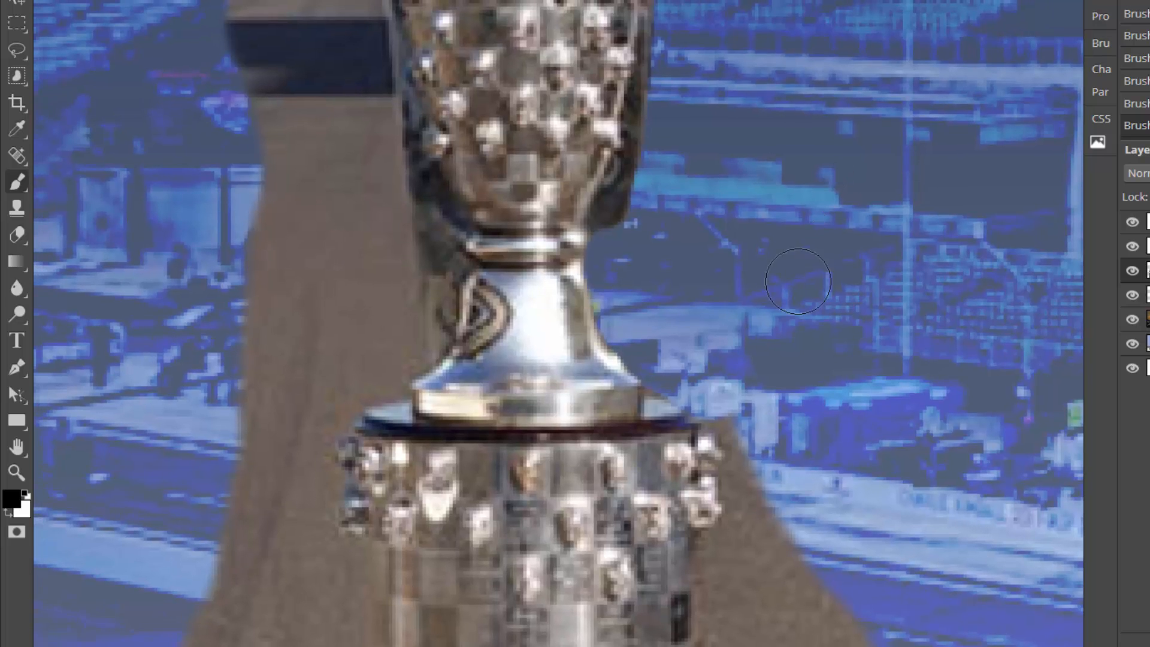
mouse_move(720, 398)
mouse_down()
mouse_move(750, 495)
mouse_move(722, 620)
mouse_move(768, 638)
mouse_move(776, 572)
mouse_move(782, 636)
mouse_up()
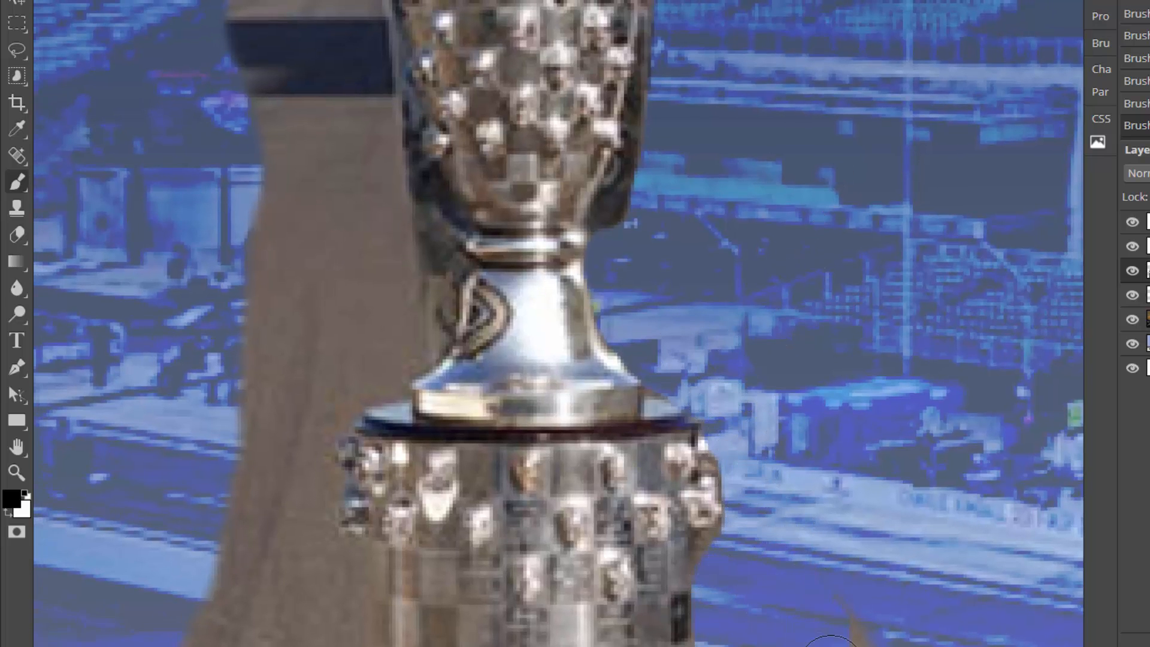
scroll(847, 488, down, 5)
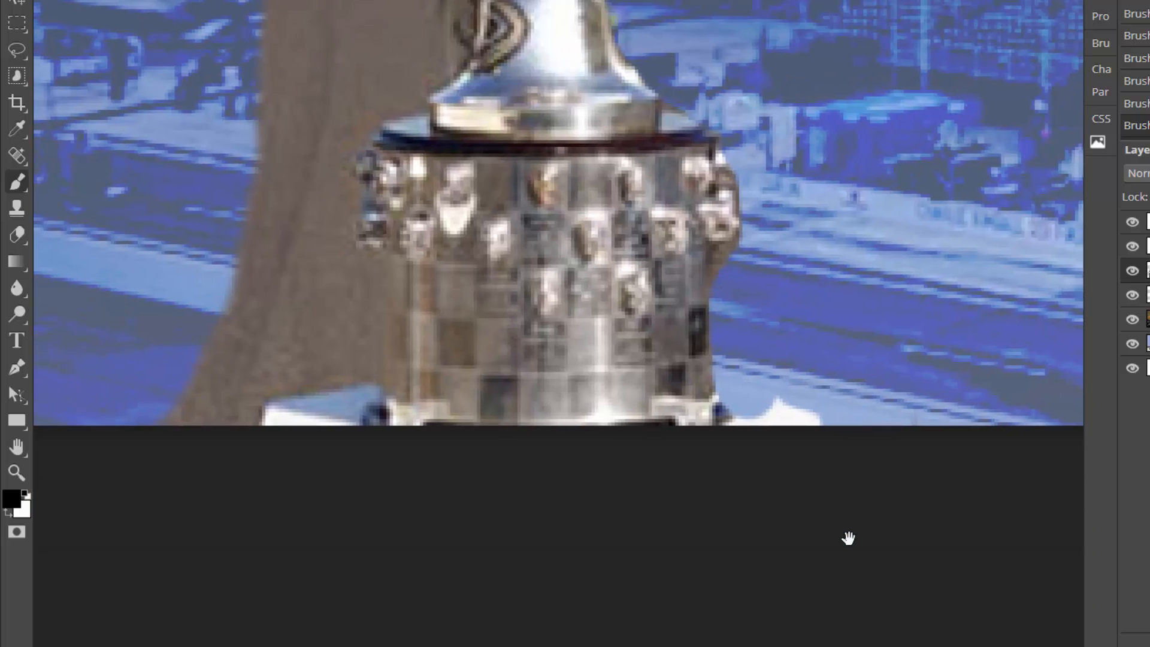
mouse_move(791, 387)
mouse_down()
mouse_move(774, 410)
mouse_move(791, 462)
mouse_up()
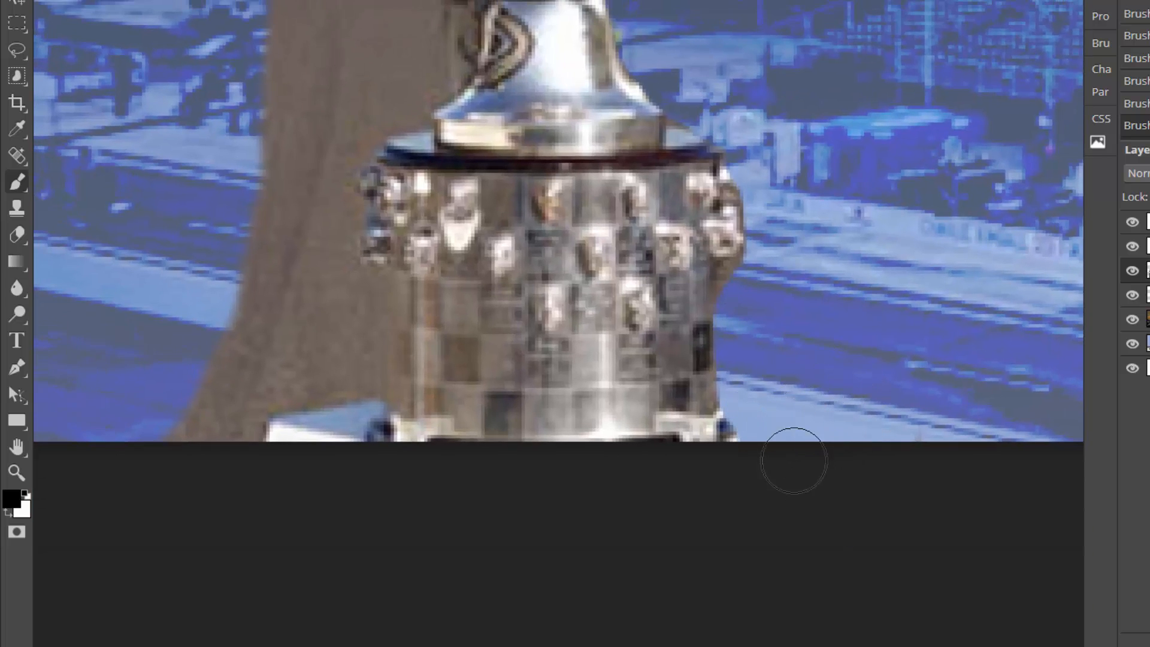
- Mask out the track surface to the left of the trophy's base and stem
mouse_move(323, 311)
mouse_down()
mouse_move(362, 360)
mouse_move(375, 412)
mouse_move(368, 462)
mouse_move(334, 453)
mouse_move(302, 383)
mouse_move(290, 414)
mouse_move(252, 410)
mouse_move(200, 364)
mouse_move(170, 405)
mouse_move(257, 301)
mouse_move(287, 372)
mouse_move(303, 324)
mouse_move(350, 304)
mouse_move(353, 328)
mouse_move(341, 286)
mouse_move(336, 303)
mouse_move(375, 285)
mouse_move(391, 295)
mouse_move(378, 455)
mouse_move(358, 388)
mouse_move(347, 408)
mouse_move(321, 265)
mouse_move(344, 316)
mouse_move(361, 316)
mouse_move(335, 254)
mouse_move(345, 210)
mouse_move(334, 180)
mouse_move(349, 146)
mouse_move(439, 72)
mouse_move(362, 112)
mouse_move(307, 203)
mouse_move(282, 289)
mouse_move(282, 226)
mouse_move(270, 224)
mouse_move(296, 180)
mouse_move(261, 155)
mouse_up()
scroll(267, 168, up, 5)
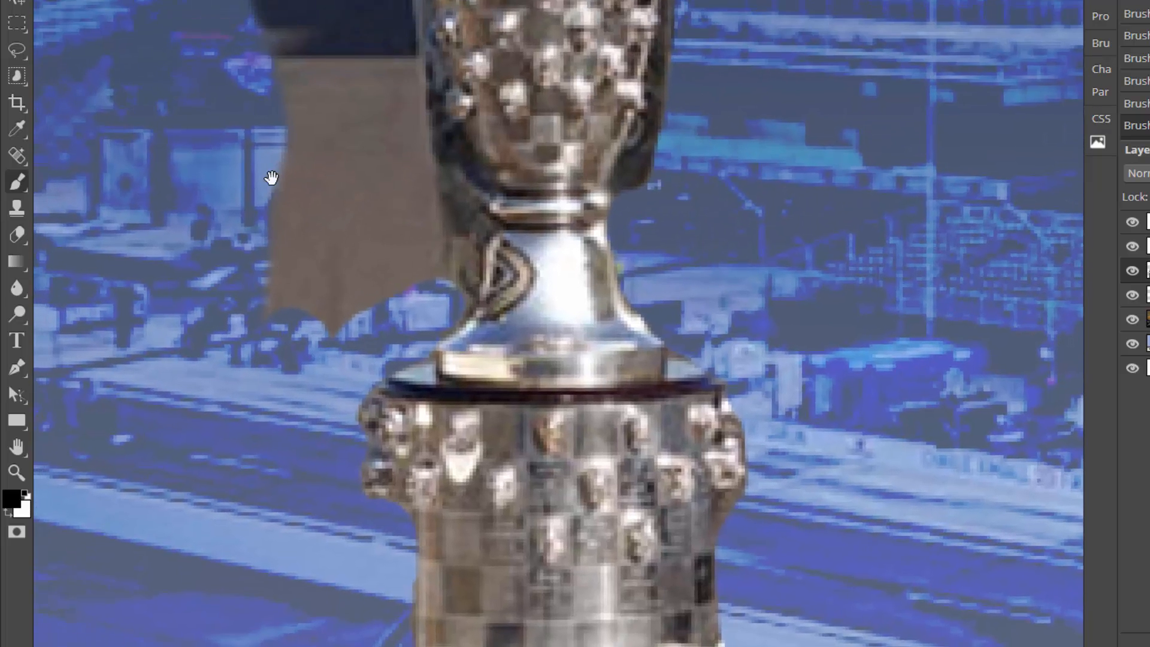
mouse_move(270, 272)
mouse_down()
mouse_move(308, 348)
mouse_move(323, 297)
mouse_move(359, 332)
mouse_move(392, 305)
mouse_move(411, 327)
mouse_move(417, 266)
mouse_move(393, 105)
mouse_move(381, 235)
mouse_move(344, 225)
mouse_move(306, 186)
mouse_move(254, 234)
mouse_move(238, 287)
mouse_up()
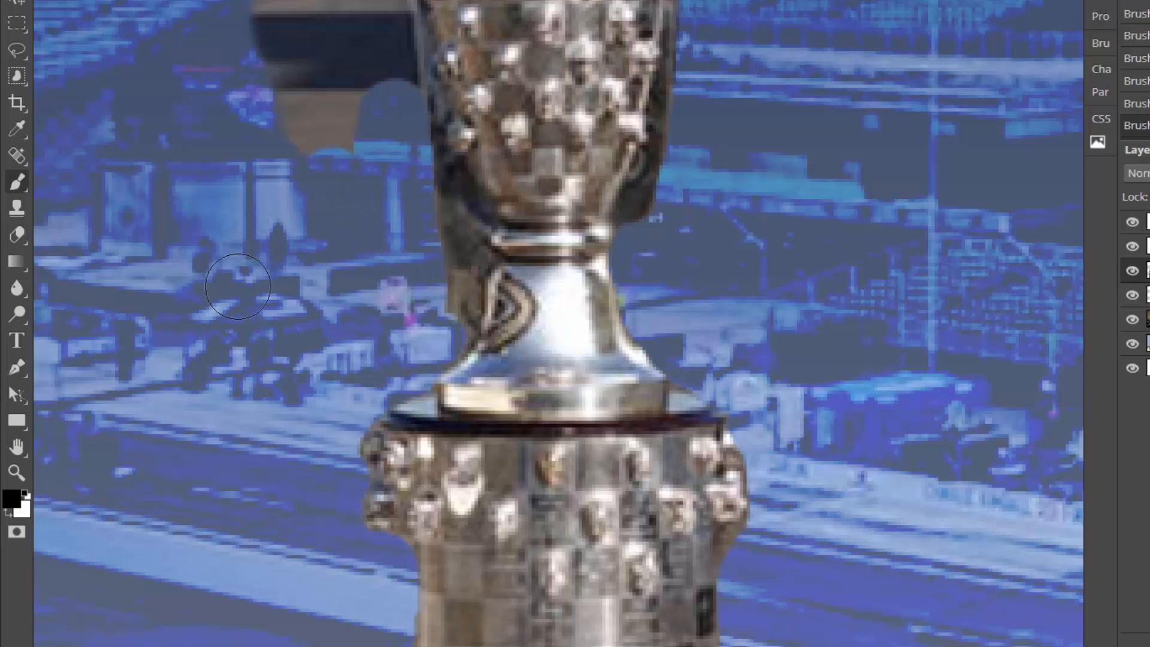
- Mask out the track, fence and sky to the left of the trophy's body and along the outside of its left handle
drag(305, 72, 286, 312)
drag(320, 209, 340, 299)
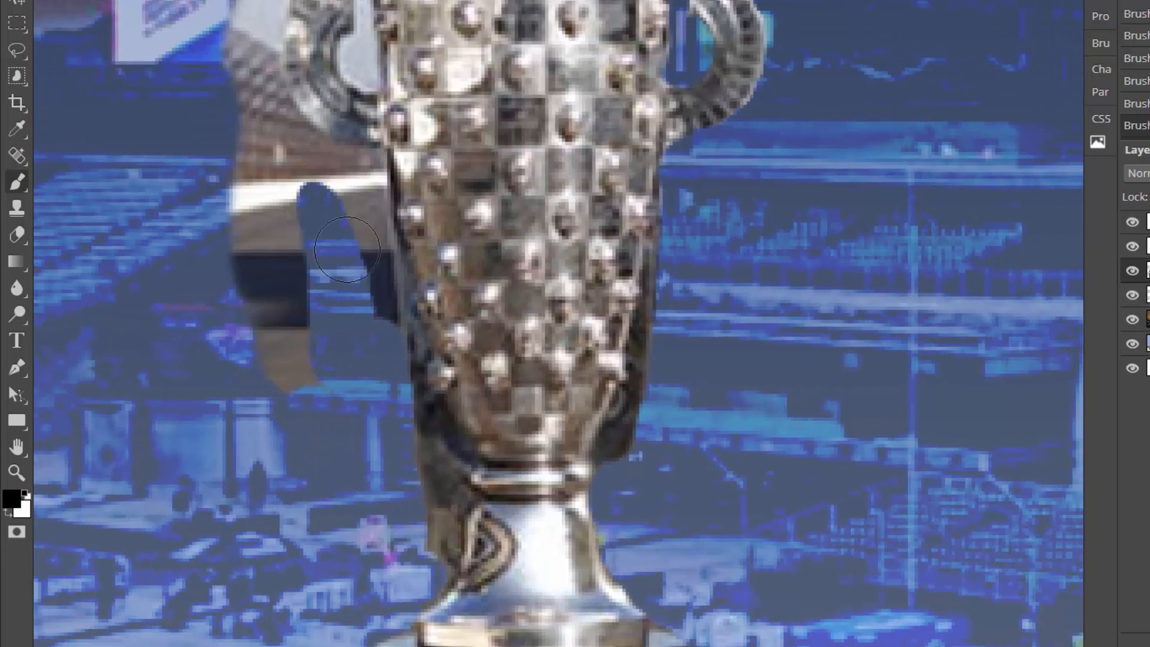
mouse_move(333, 161)
mouse_down()
mouse_move(365, 174)
mouse_move(378, 370)
mouse_up()
mouse_move(304, 316)
mouse_down()
mouse_move(296, 411)
mouse_move(258, 251)
mouse_move(270, 198)
mouse_move(238, 118)
mouse_move(208, 165)
mouse_move(215, 300)
mouse_up()
mouse_move(268, 67)
mouse_down()
mouse_move(279, 169)
mouse_move(256, 293)
mouse_up()
drag(269, 211, 273, 273)
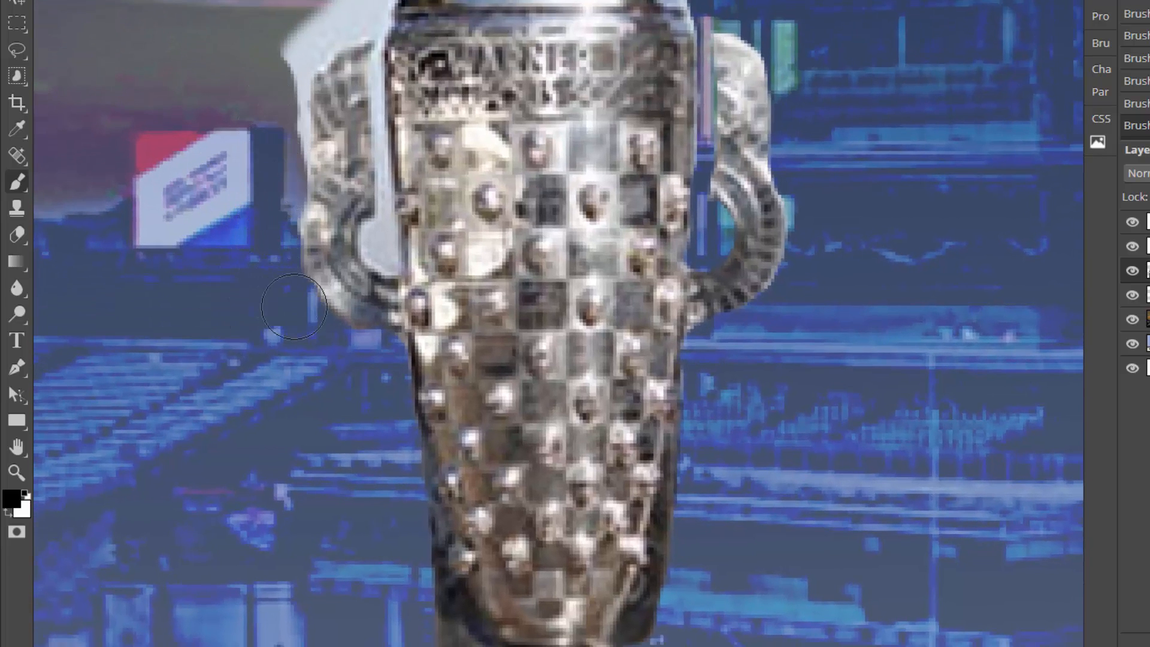
drag(212, 166, 219, 286)
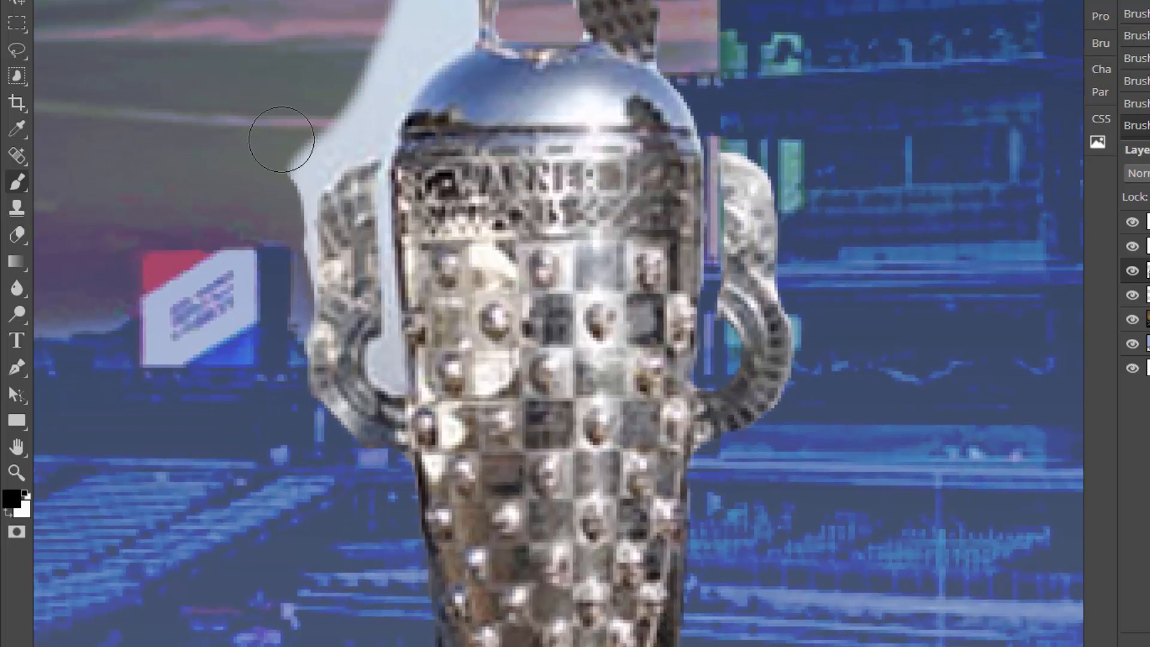
drag(279, 160, 282, 323)
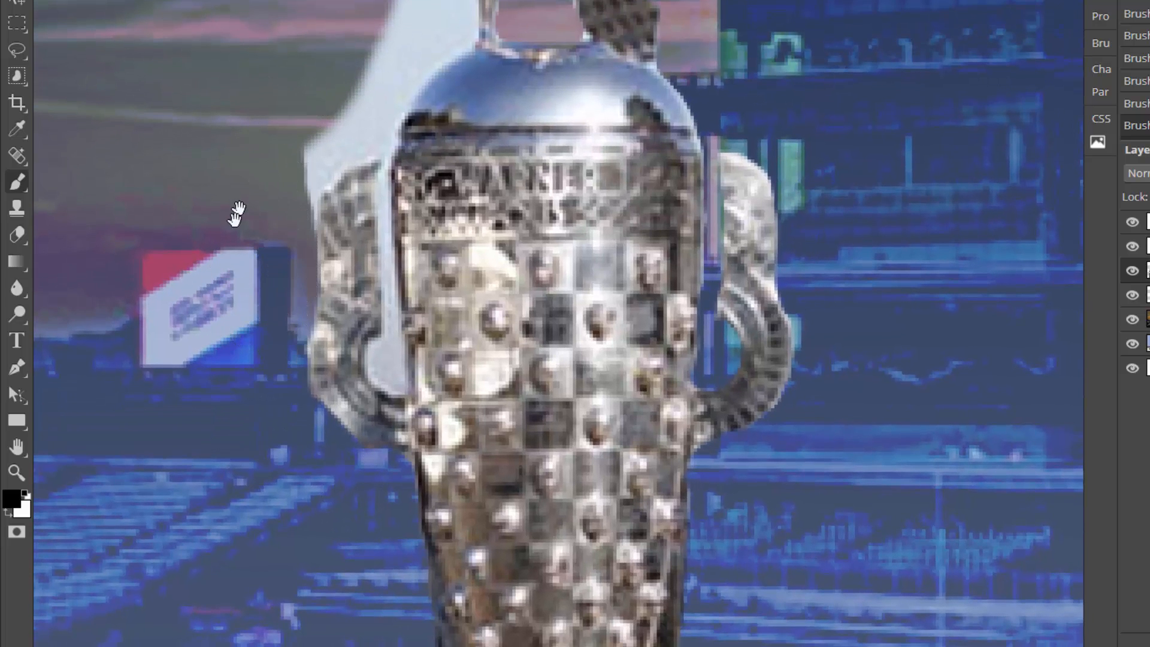
- Mask out the sky to the left of the trophy's dome and figurine, using a smaller brush close to the figurine
drag(238, 214, 213, 336)
drag(374, 52, 375, 143)
drag(312, 259, 262, 330)
drag(303, 138, 233, 268)
mouse_move(376, 7)
mouse_down()
mouse_move(379, 48)
mouse_move(368, 65)
mouse_up()
key(ctrl+z)
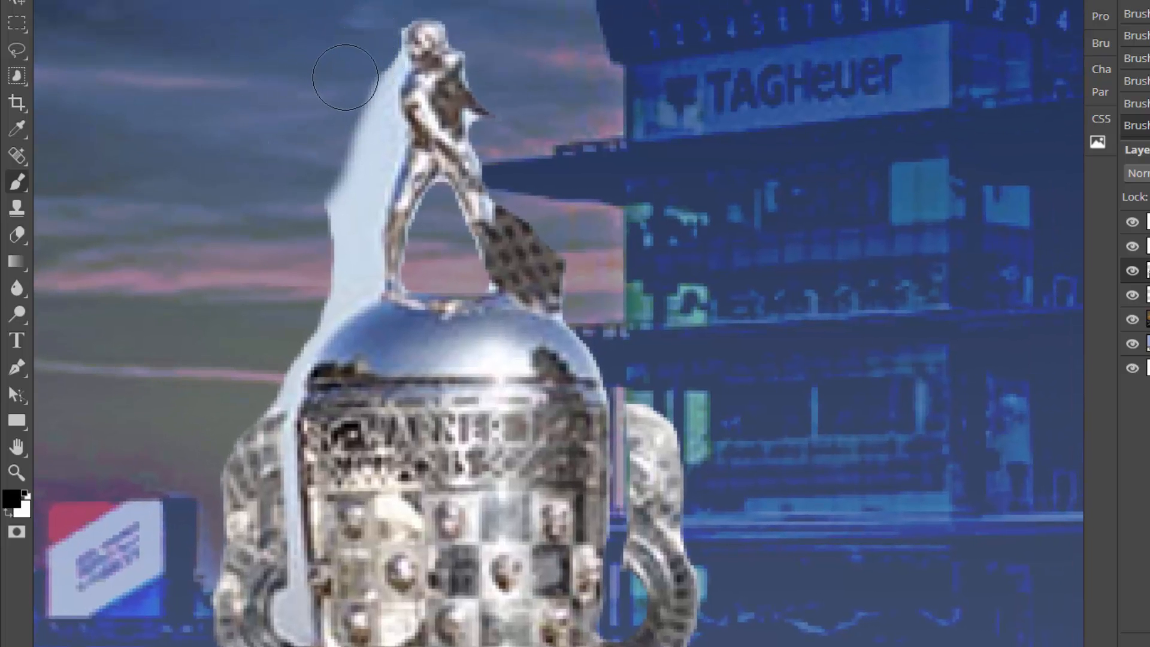
key(bracketleft)
key(bracketleft)
key(bracketleft)
mouse_move(393, 23)
mouse_down()
mouse_move(392, 110)
mouse_move(404, 142)
mouse_move(373, 288)
mouse_move(267, 405)
mouse_move(324, 346)
mouse_move(348, 295)
mouse_move(357, 247)
mouse_move(337, 278)
mouse_move(322, 218)
mouse_move(366, 195)
mouse_move(367, 212)
mouse_move(385, 131)
mouse_move(376, 73)
mouse_move(334, 201)
mouse_up()
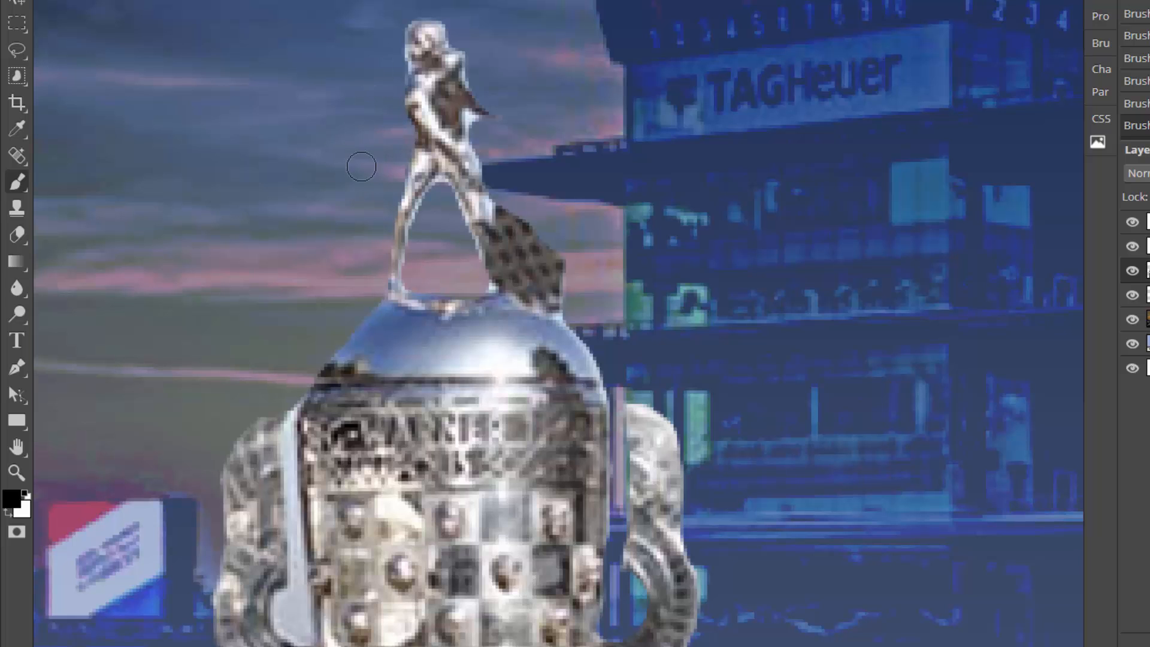
- Mask out the sky in the gap inside the trophy's left handle, and check the cutout at full view and up close
drag(300, 239, 339, 36)
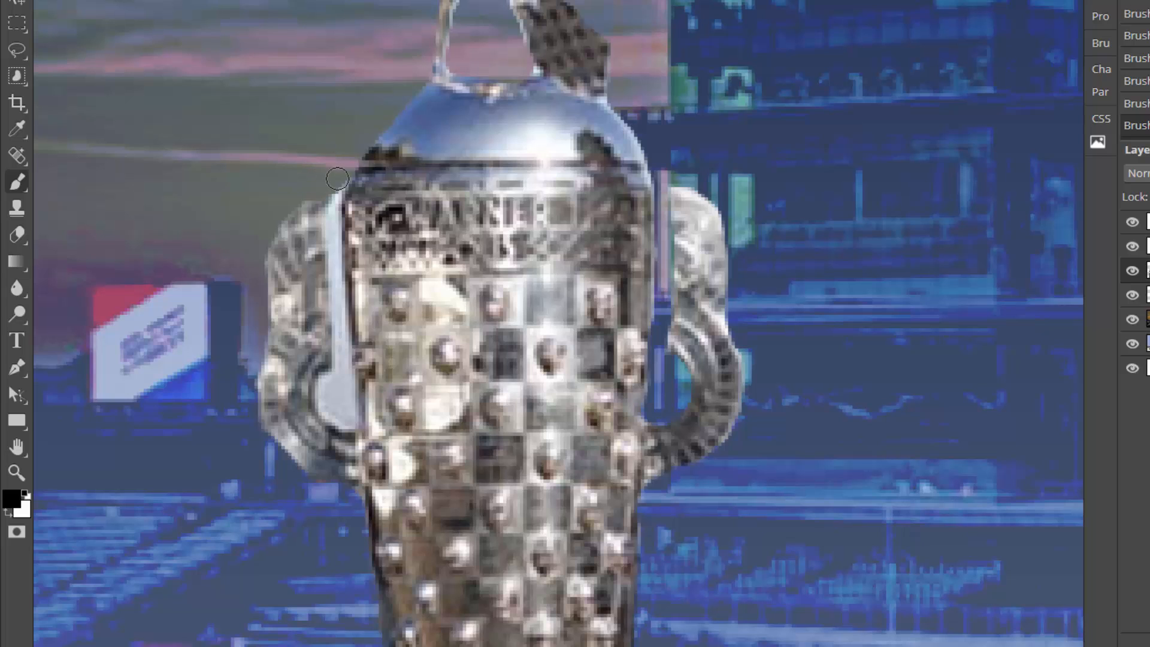
mouse_move(335, 230)
mouse_down()
mouse_move(339, 362)
mouse_move(323, 407)
mouse_move(342, 426)
mouse_move(341, 329)
mouse_move(337, 410)
mouse_up()
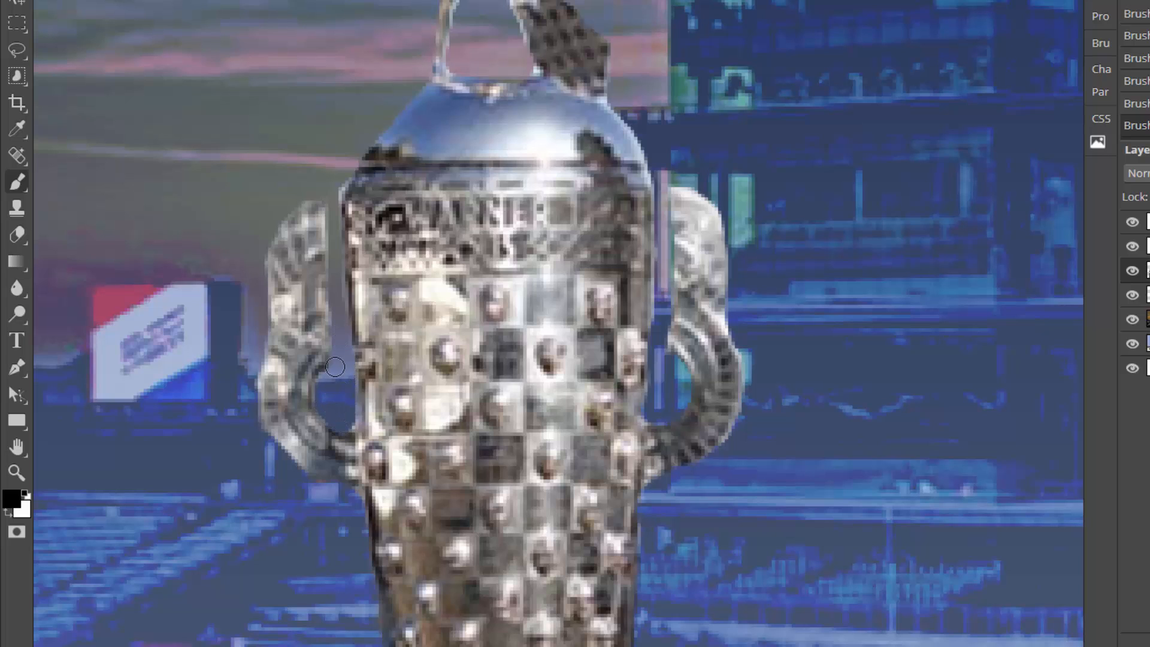
drag(334, 189, 343, 362)
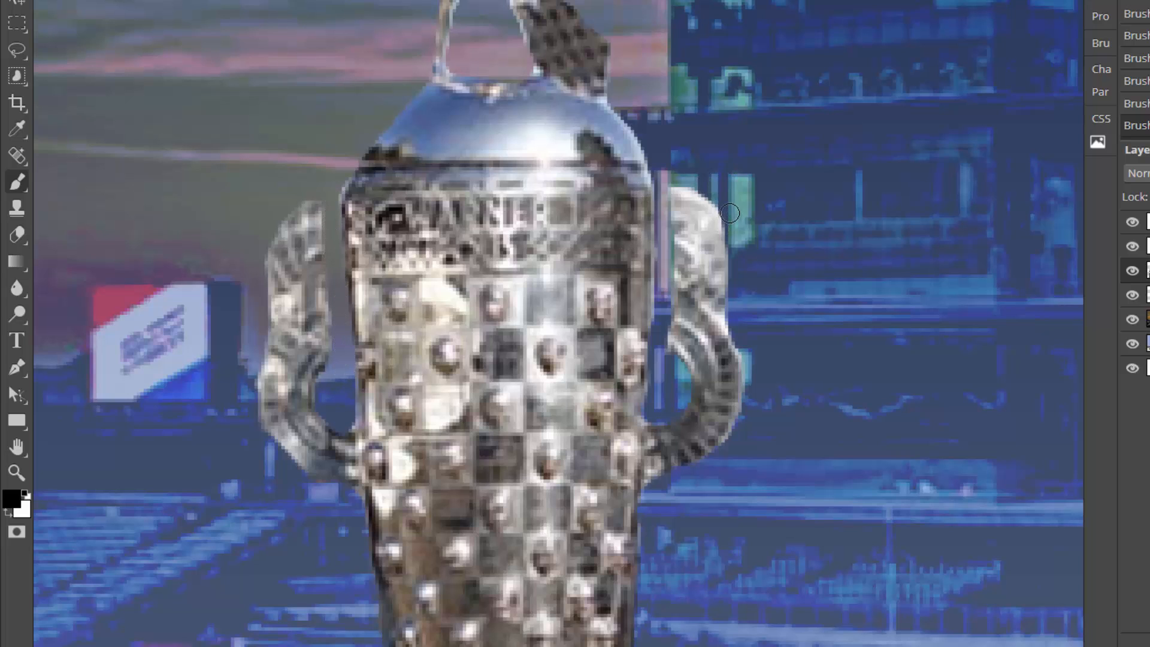
key(ctrl+0)
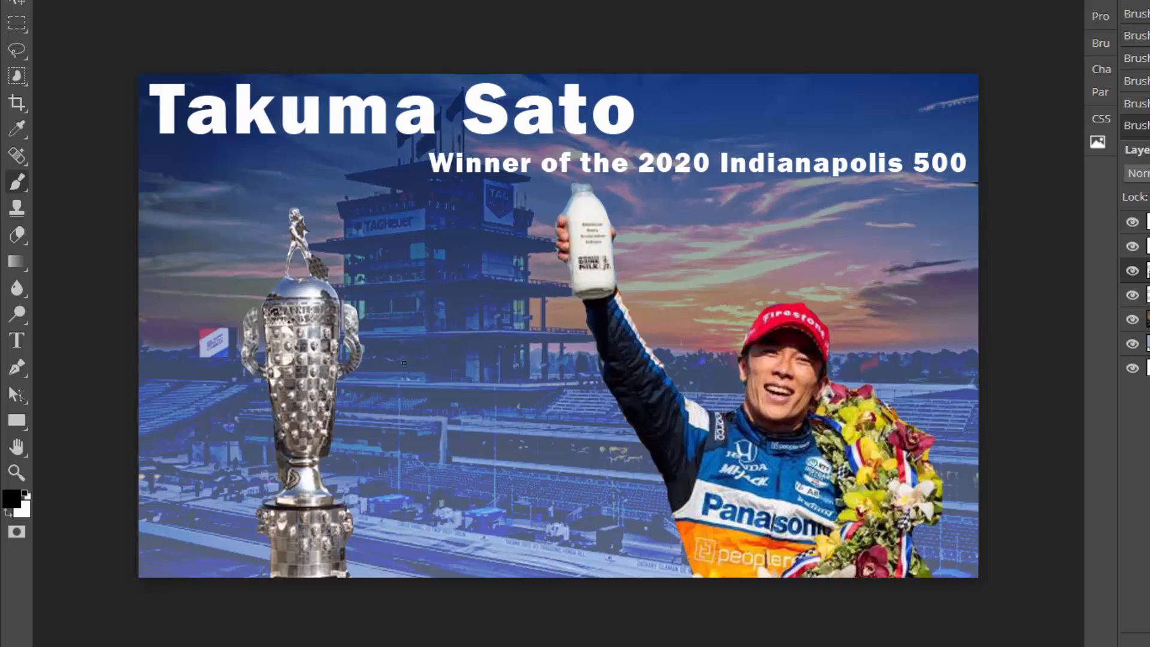
key(ctrl+1)
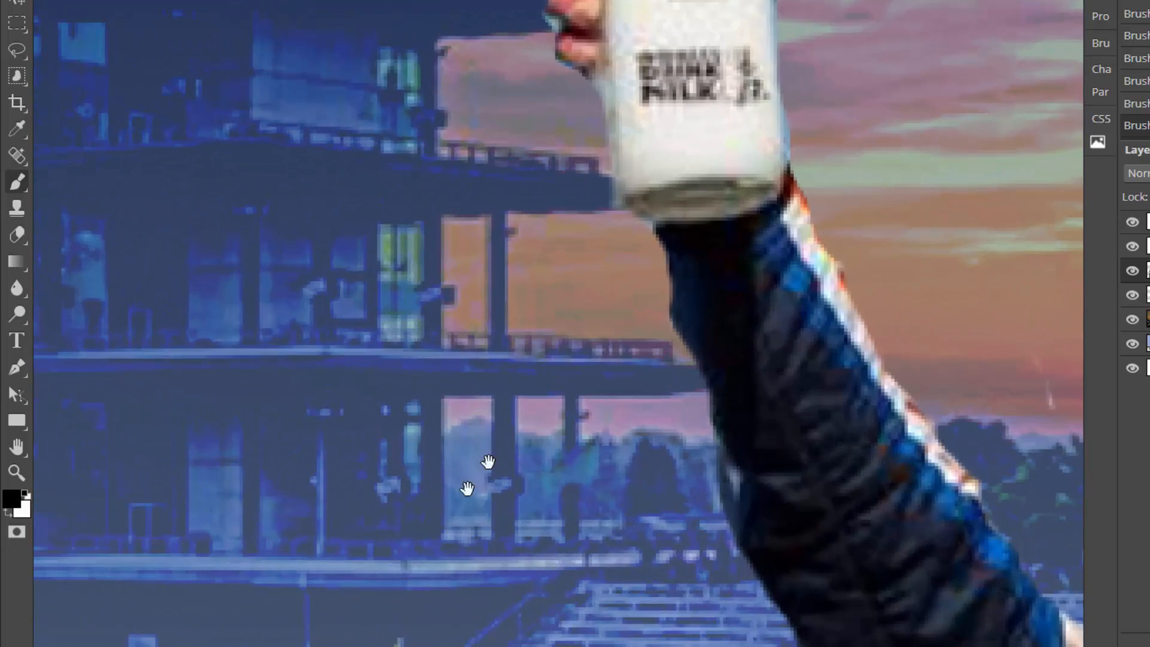
mouse_move(294, 503)
mouse_down()
mouse_move(838, 131)
mouse_move(1072, 78)
mouse_up()
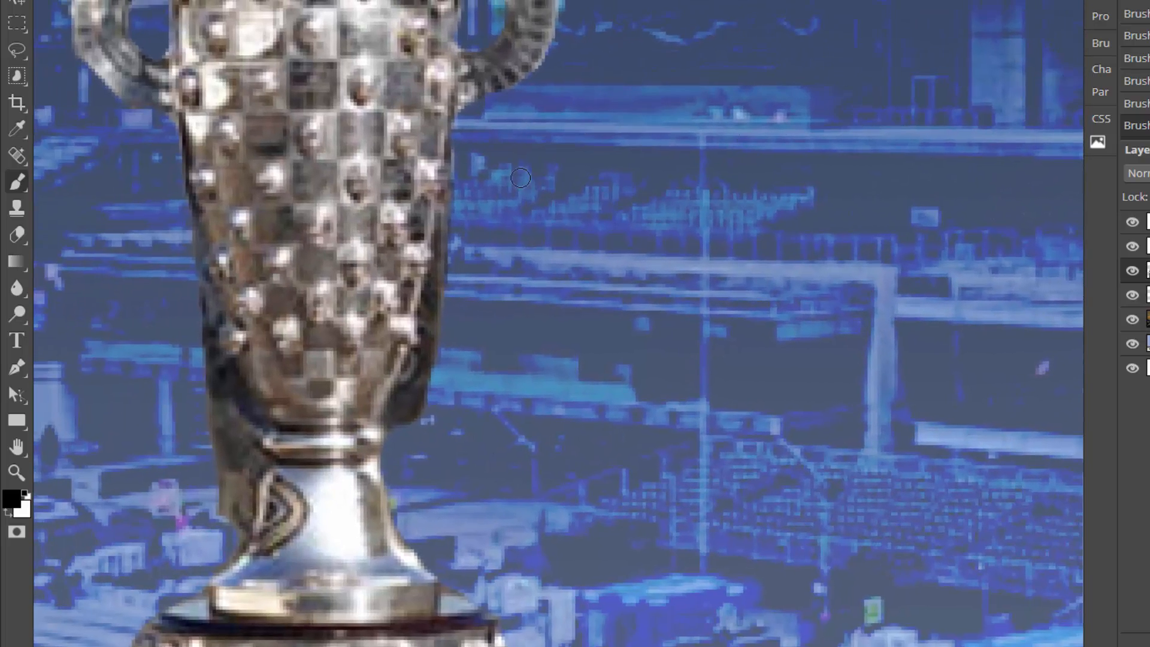
- Mask out the remaining background beside both sides of the trophy's tapered body and along its lower stem
mouse_move(461, 145)
mouse_down()
mouse_move(443, 278)
mouse_move(396, 410)
mouse_move(415, 426)
mouse_move(433, 339)
mouse_move(456, 282)
mouse_move(461, 289)
mouse_up()
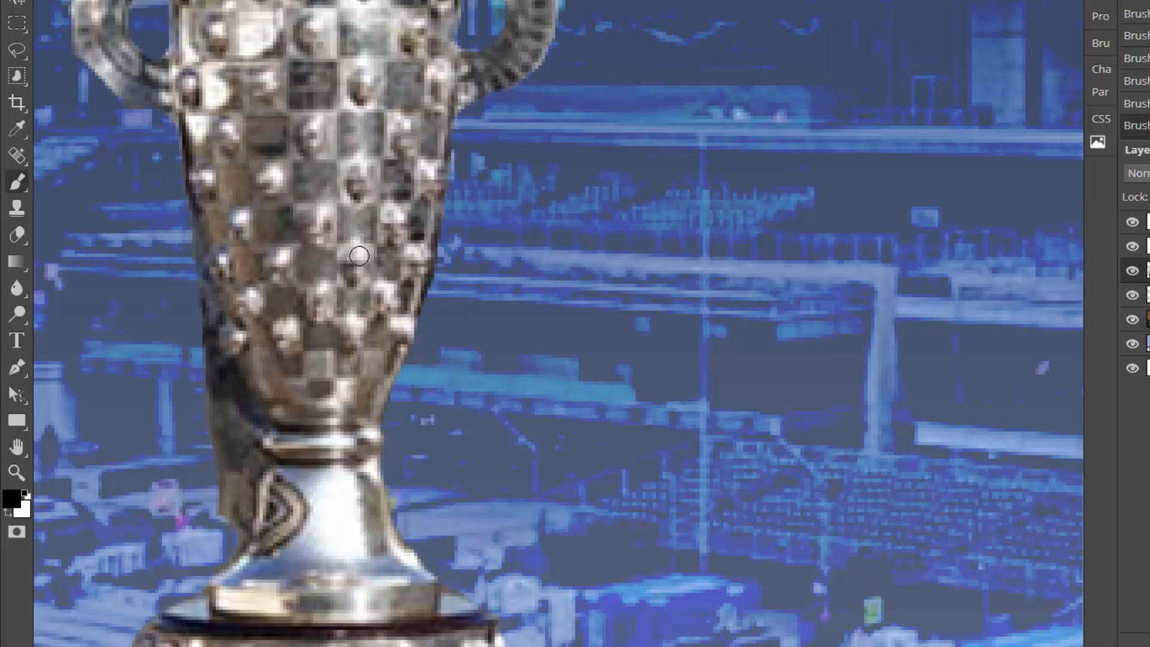
mouse_move(169, 119)
mouse_down()
mouse_move(221, 373)
mouse_move(255, 434)
mouse_move(243, 532)
mouse_move(213, 570)
mouse_move(225, 504)
mouse_move(232, 526)
mouse_move(234, 472)
mouse_move(207, 501)
mouse_move(229, 415)
mouse_move(242, 453)
mouse_move(202, 368)
mouse_move(200, 340)
mouse_move(232, 416)
mouse_move(199, 301)
mouse_move(235, 420)
mouse_up()
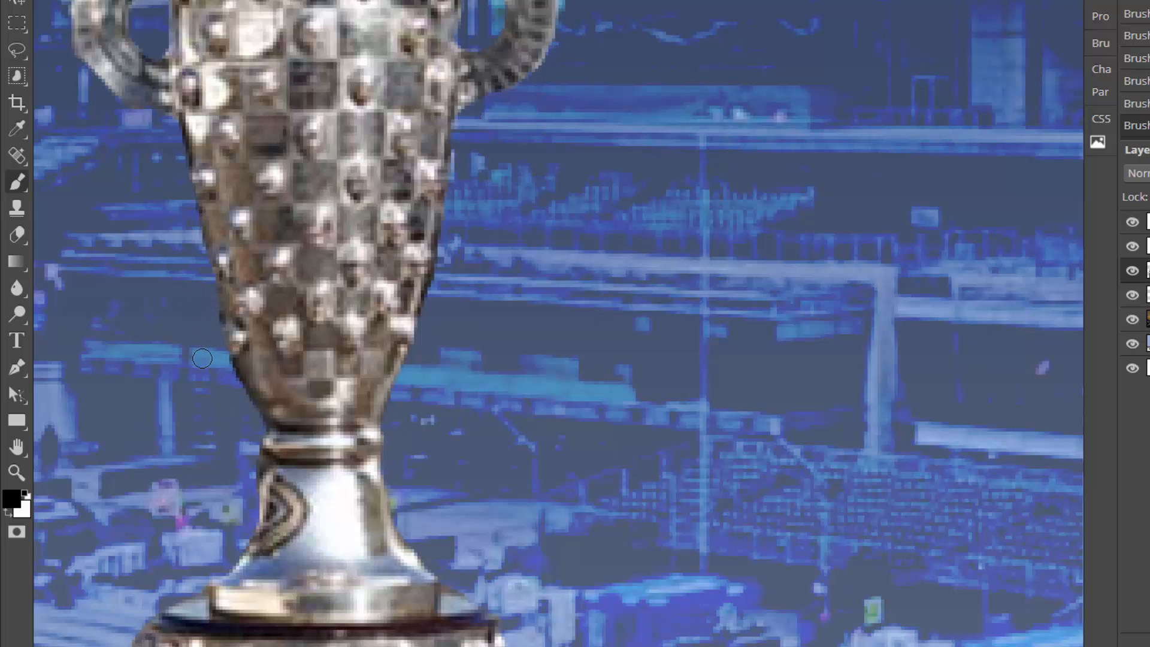
key(ctrl+0)
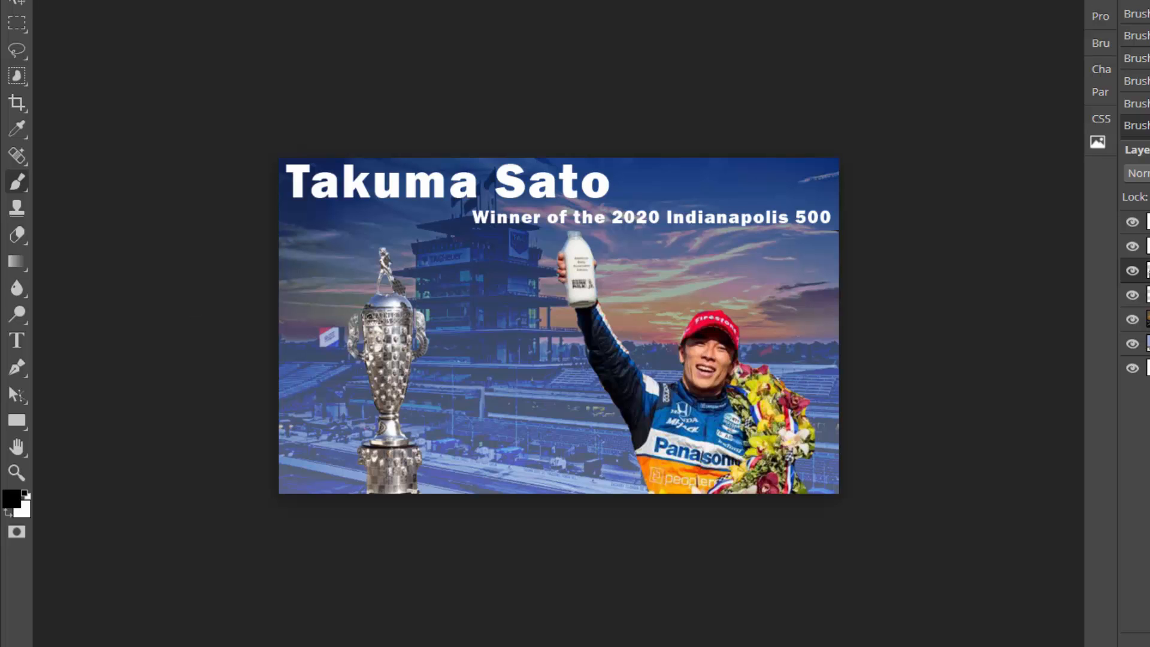
key(ctrl+plus)
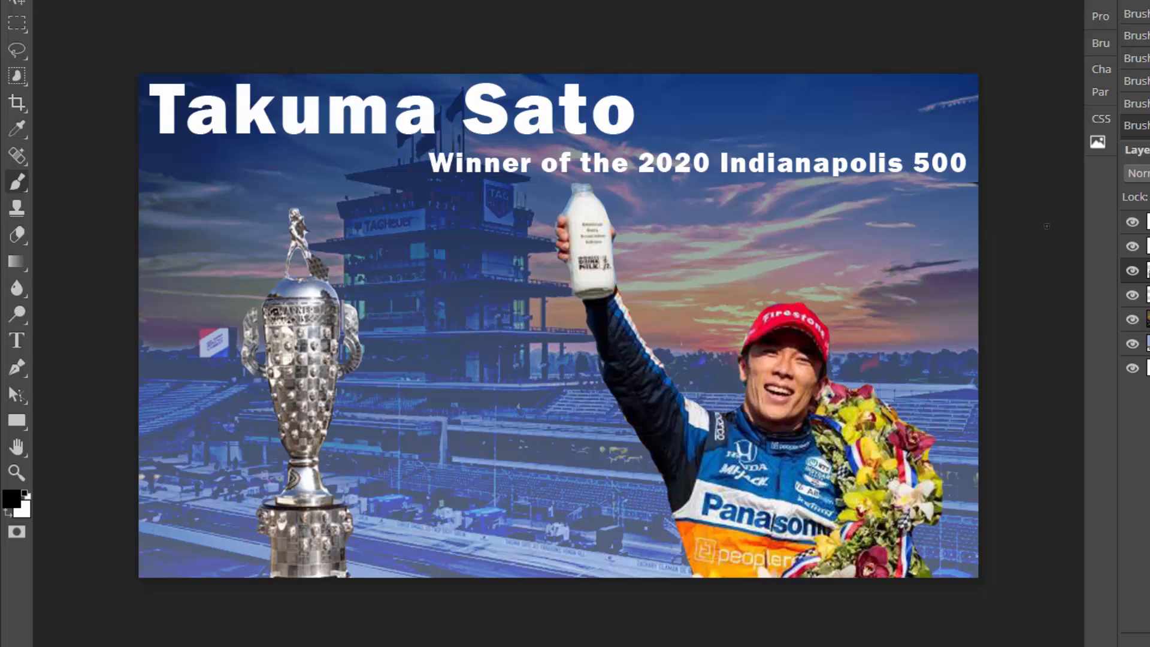
- Switch the trophy's and the driver's layer masks off and on to compare each photo with and without its background
shift+click(1148, 270)
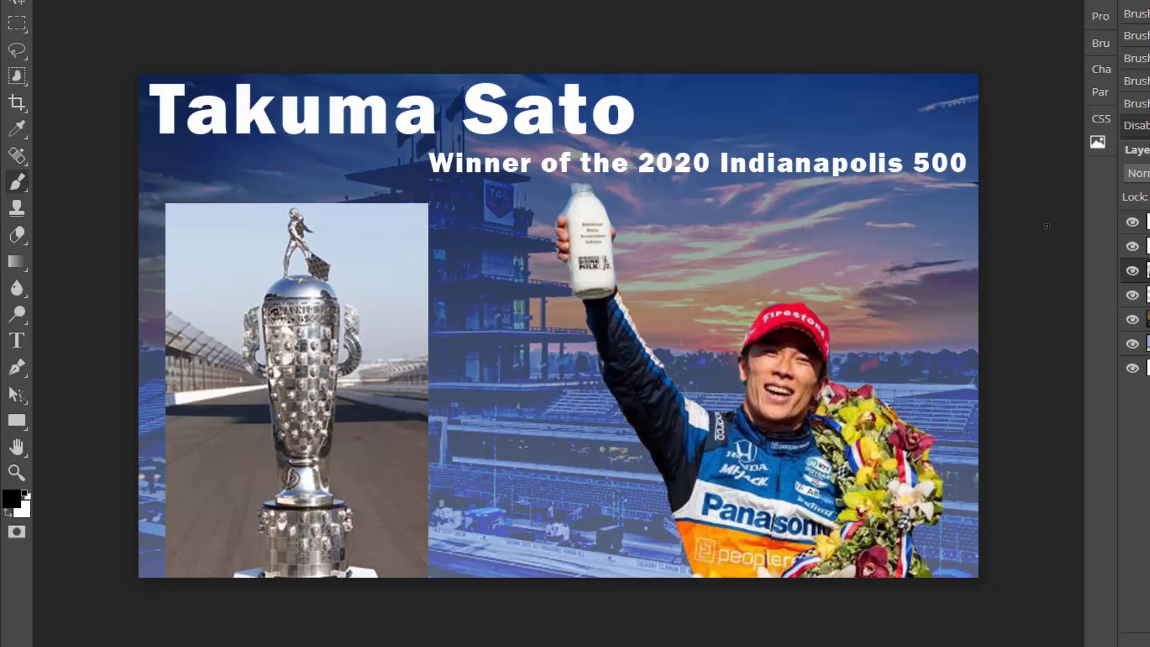
shift+click(1149, 271)
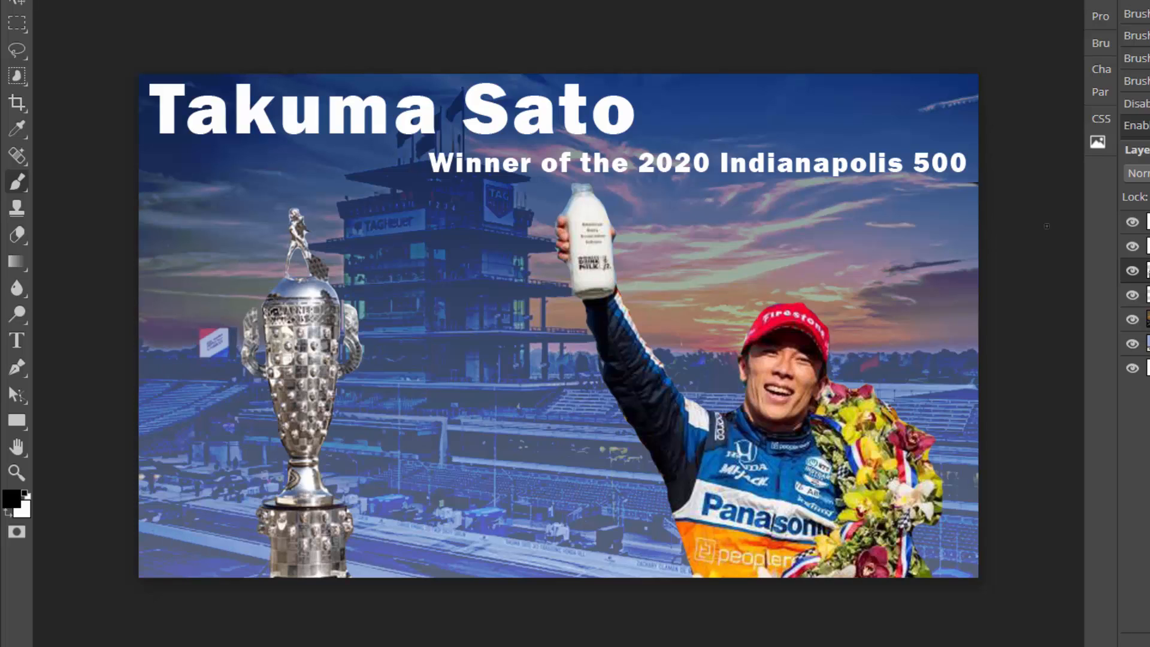
shift+click(1149, 271)
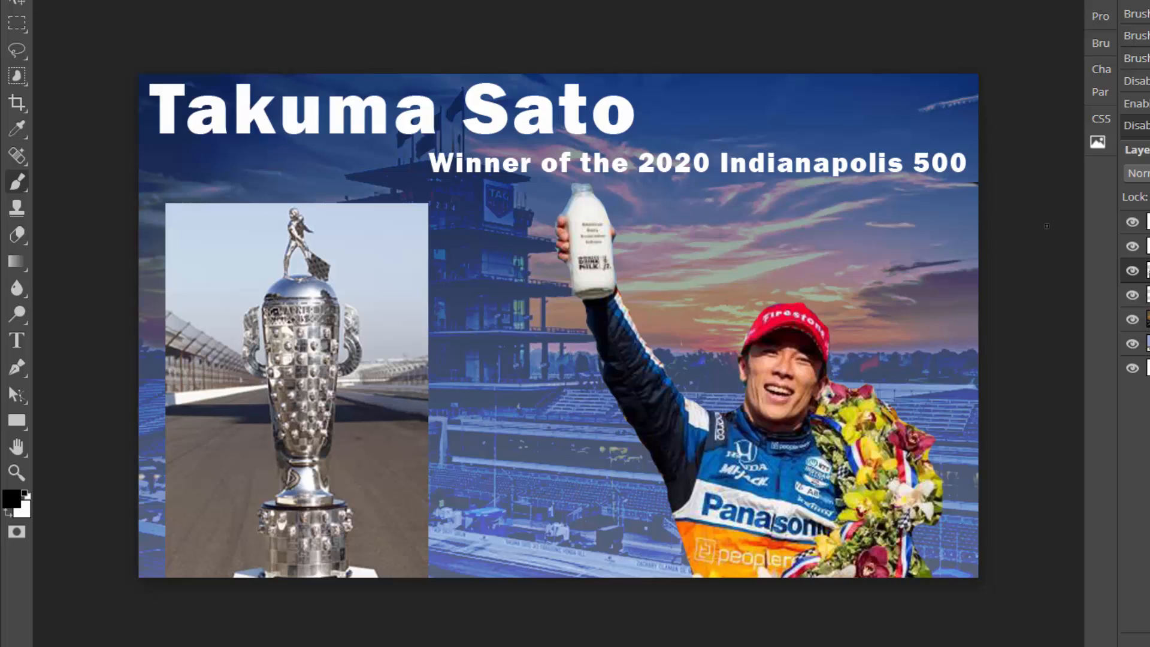
shift+click(1149, 271)
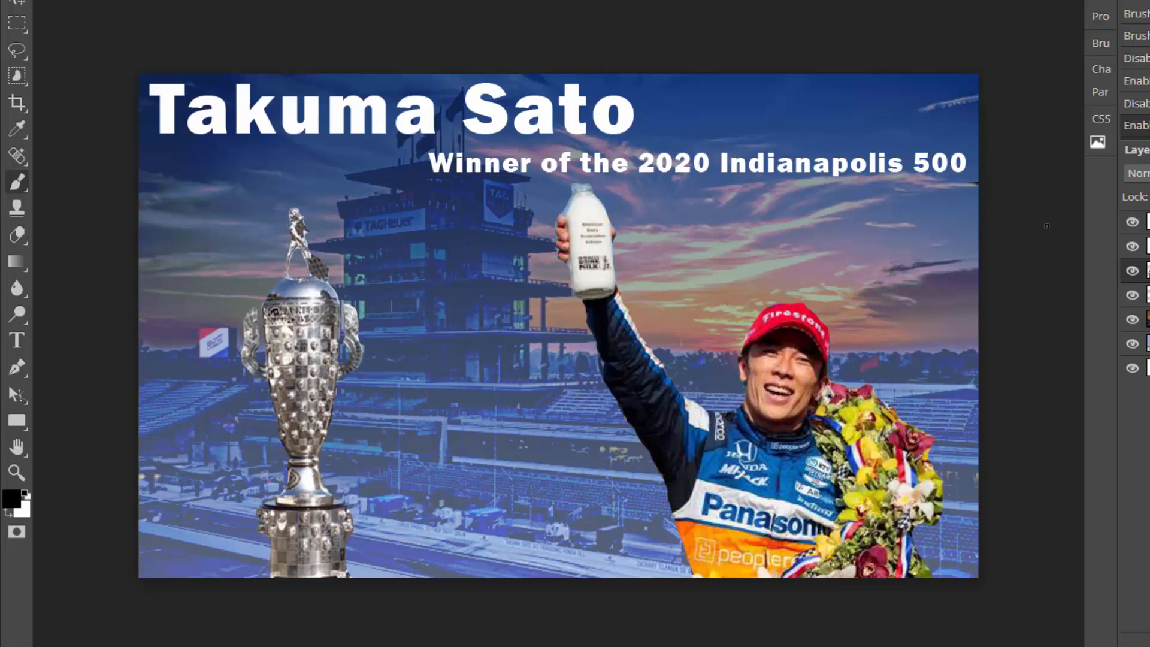
click(1148, 294)
shift+click(1149, 294)
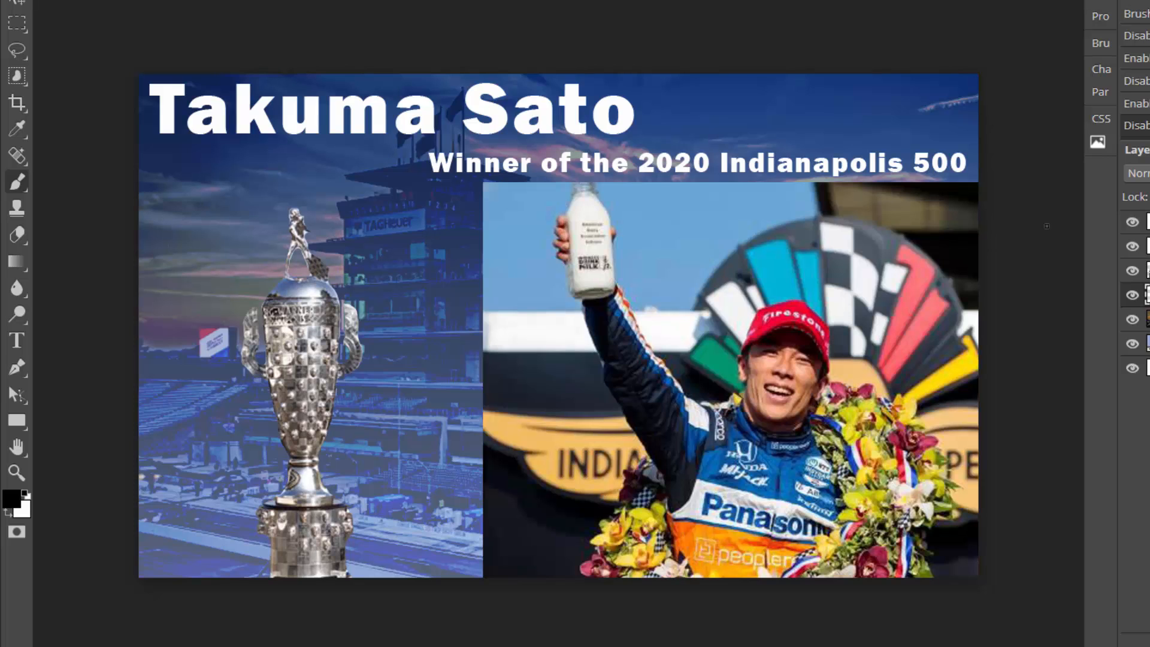
shift+click(1149, 295)
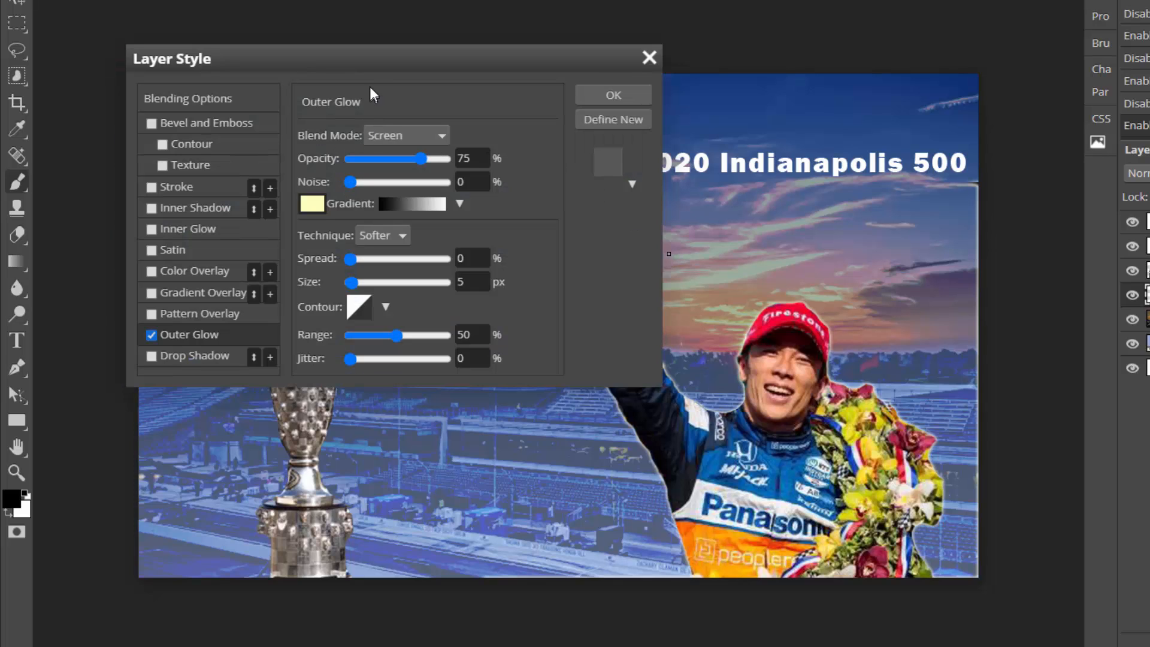
- Apply an Outer Glow to the driver layer with a 12% spread and a size of 33 px
drag(350, 259, 356, 282)
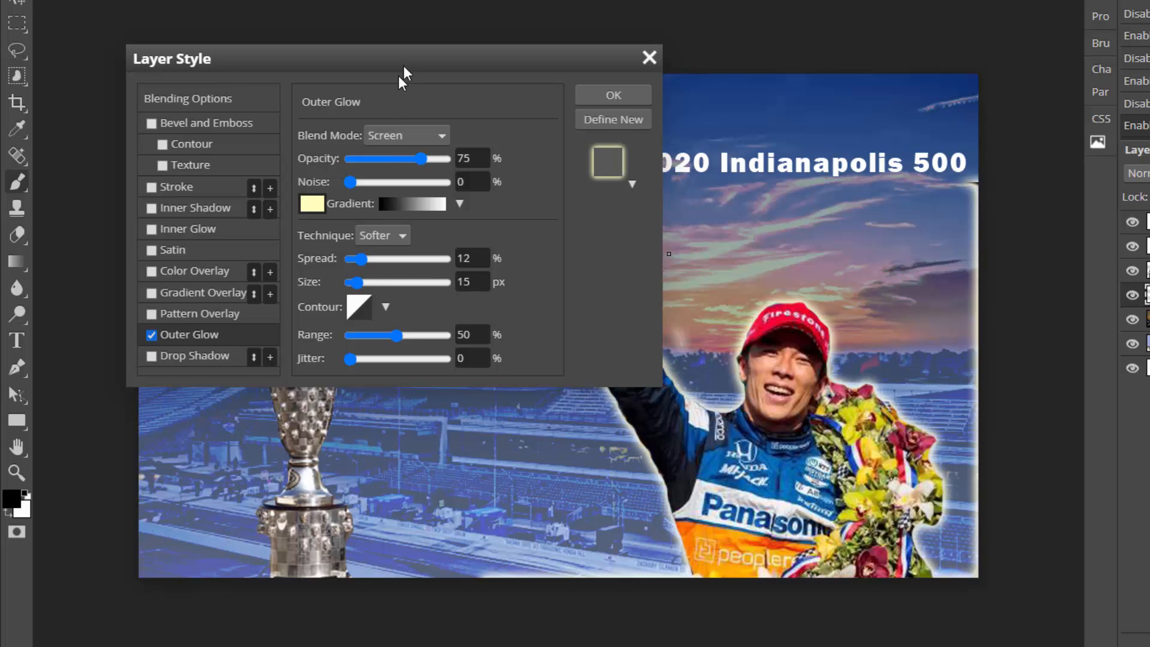
drag(406, 60, 273, 155)
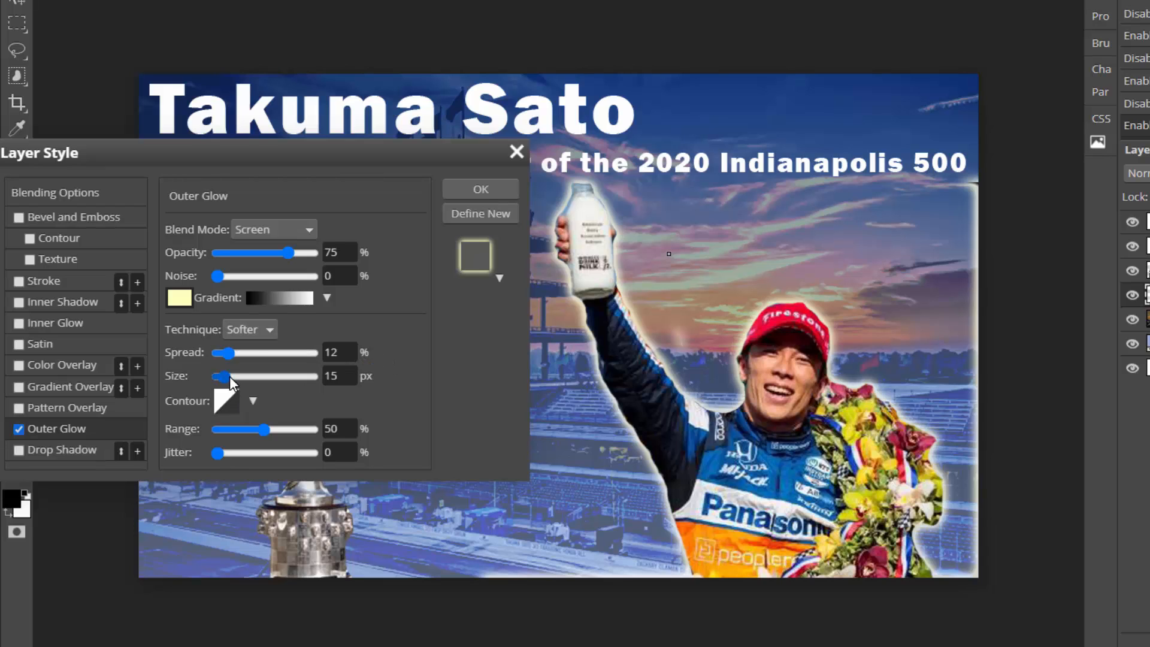
drag(229, 376, 233, 376)
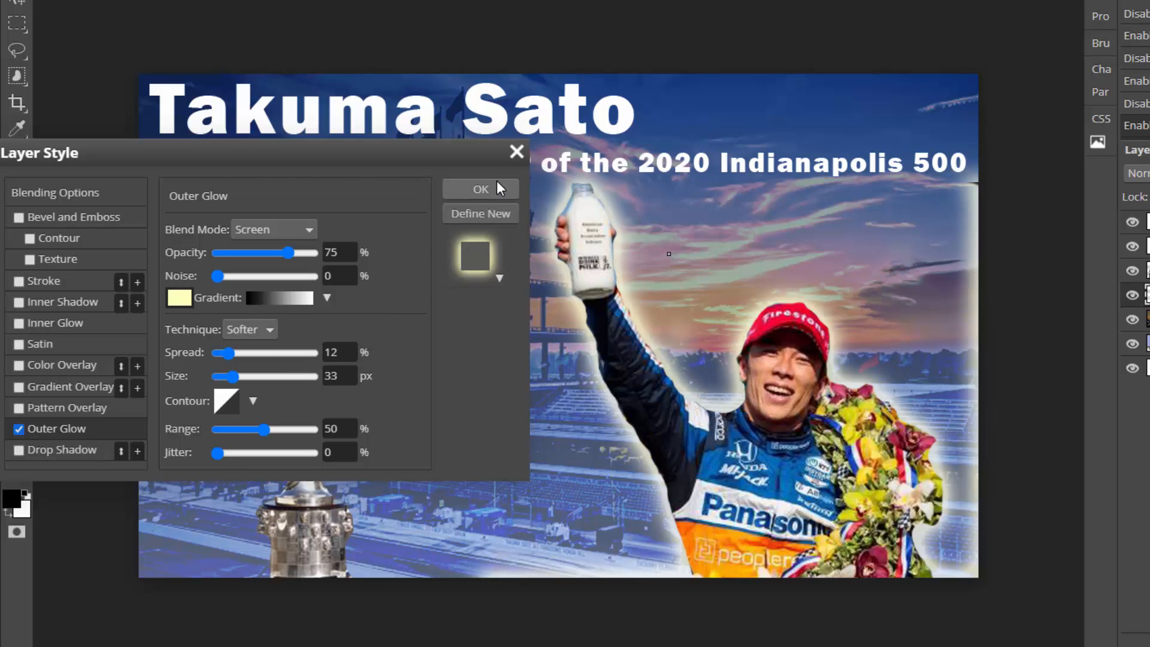
click(482, 190)
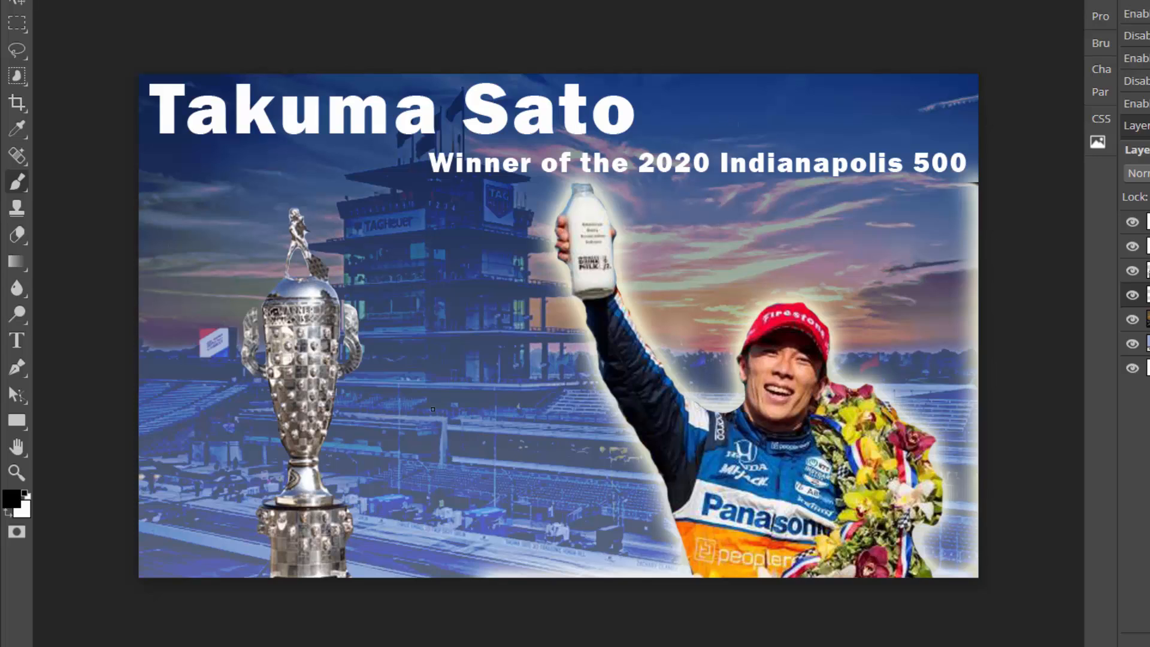
- Try to paint out the stray glow along the image's bottom and right edges on the driver's layer mask, using a larger brush
key(bracketright)
key(bracketright)
key(bracketright)
key(bracketright)
key(bracketright)
key(bracketright)
key(bracketright)
key(bracketright)
mouse_move(519, 565)
mouse_down()
mouse_move(585, 573)
mouse_move(623, 539)
mouse_move(631, 565)
mouse_up()
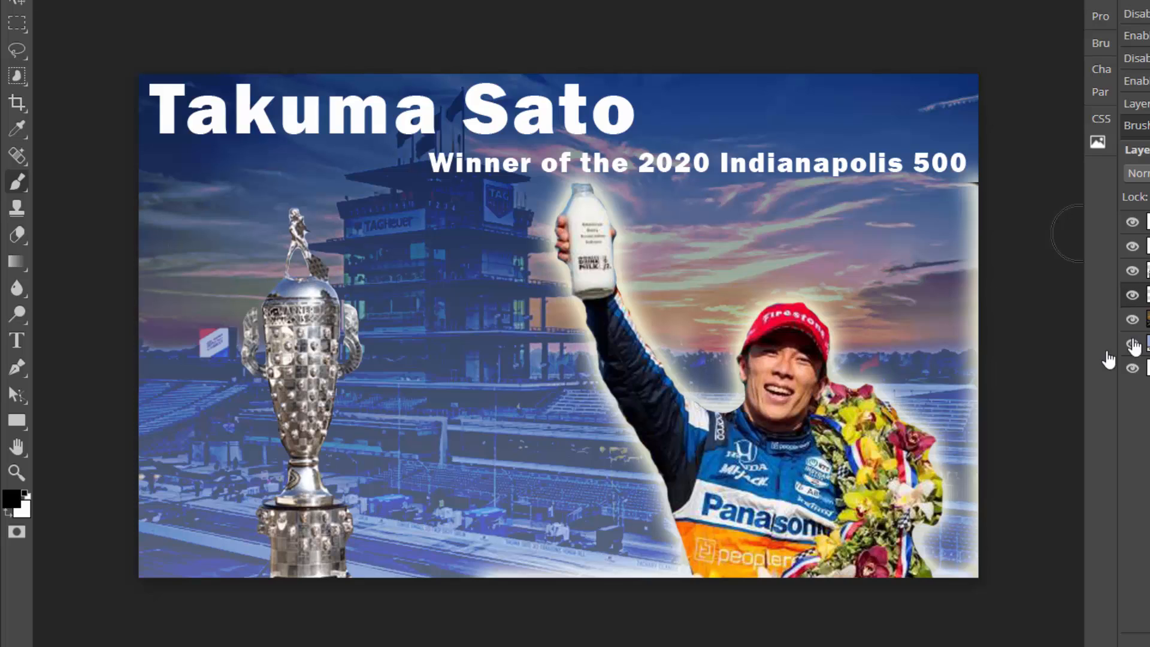
mouse_move(969, 198)
mouse_down()
mouse_move(957, 584)
mouse_move(981, 565)
mouse_move(1023, 290)
mouse_move(1014, 302)
mouse_up()
click(1013, 302)
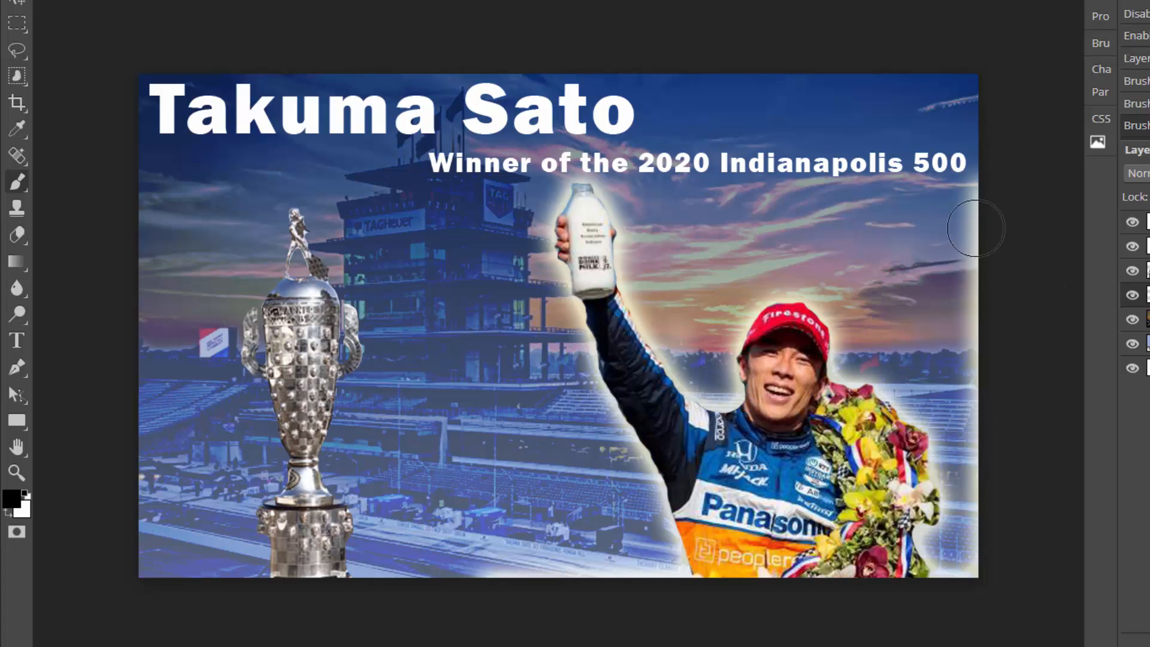
drag(981, 228, 984, 414)
mouse_move(720, 335)
mouse_down()
mouse_move(685, 326)
mouse_move(656, 242)
mouse_move(704, 285)
mouse_up()
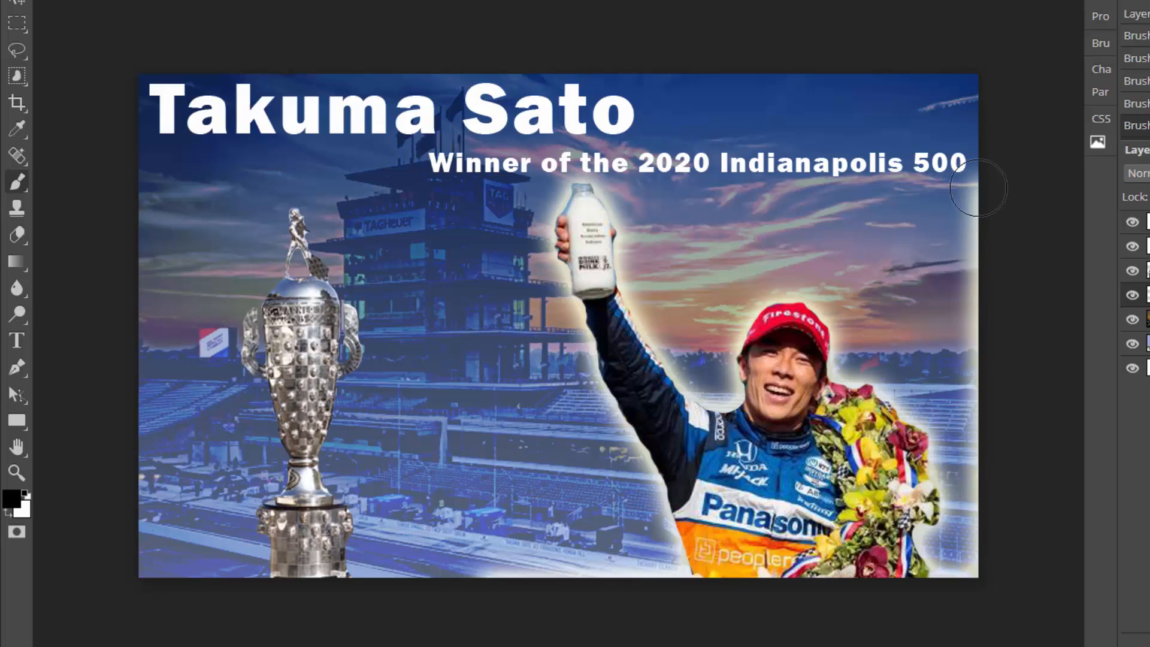
drag(990, 592, 996, 615)
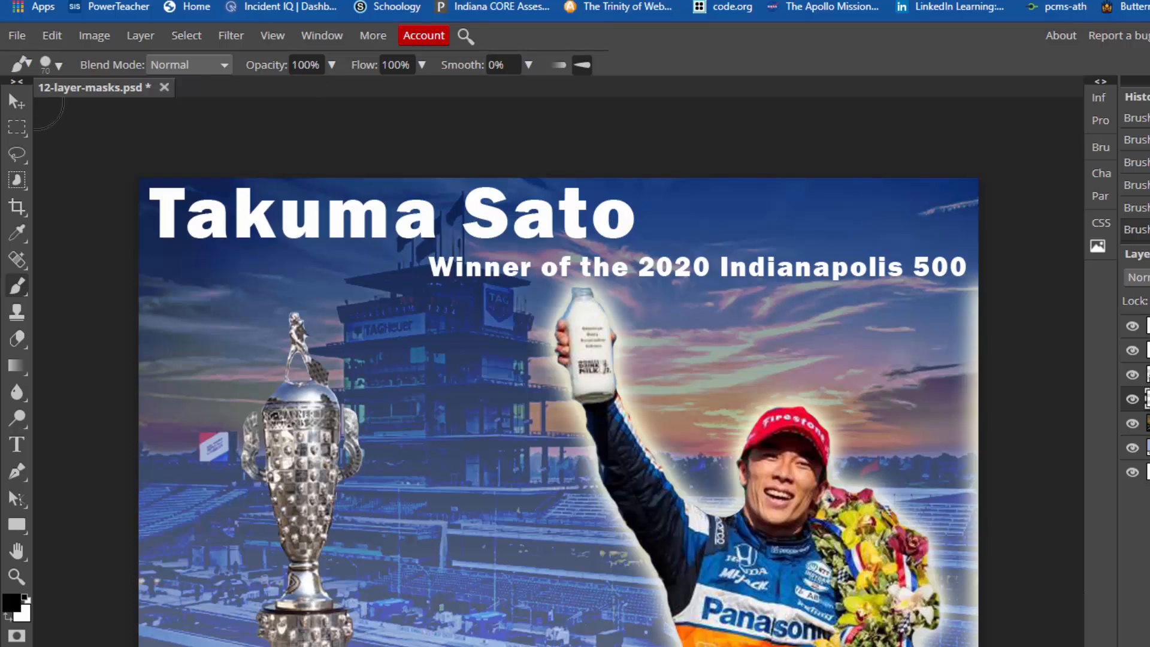
click(18, 35)
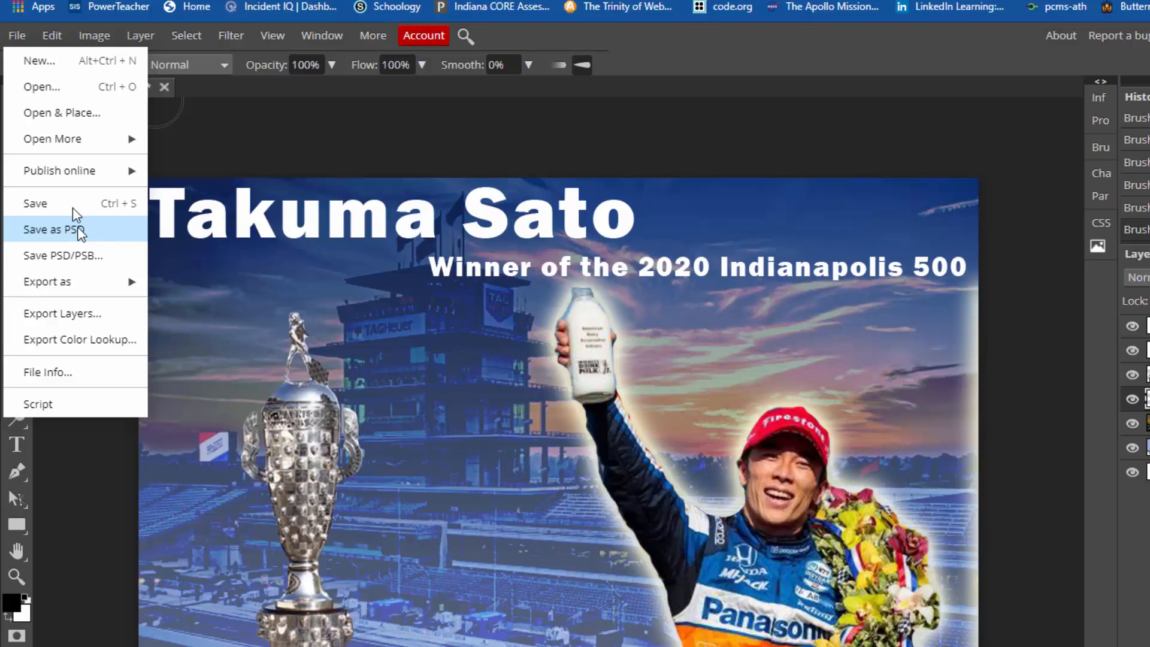
click(17, 36)
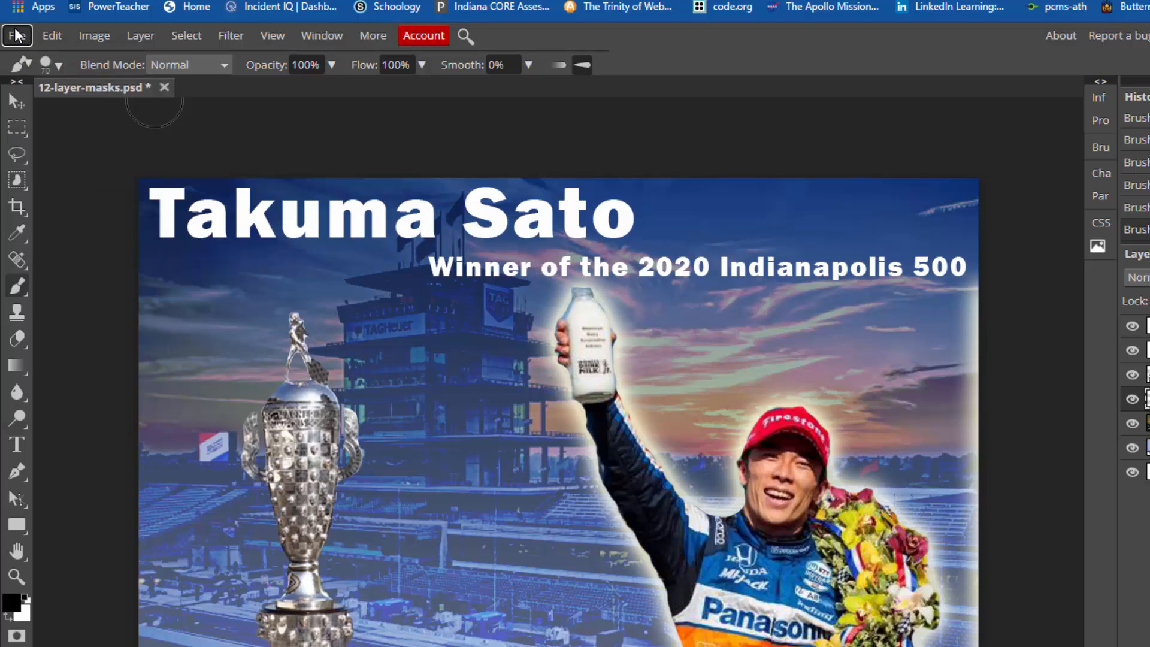